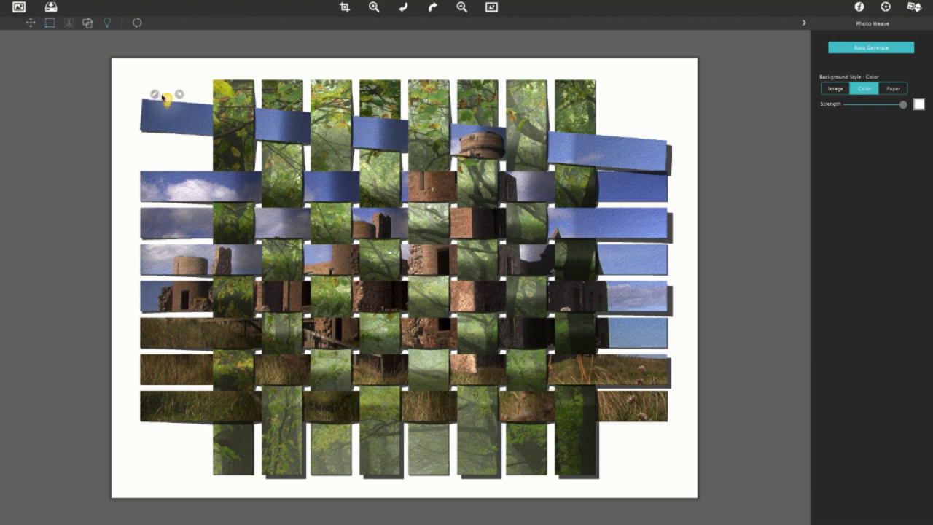
Place the light source outside the canvas near its upper-left corner and lighten the woven strips' shadows.
drag(164, 98, 96, 98)
click(85, 93)
drag(96, 156, 77, 158)
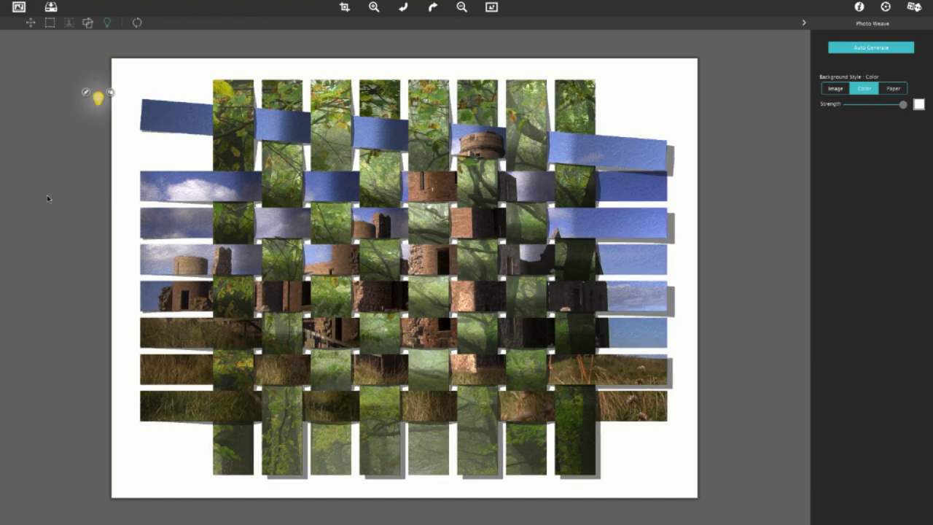
Bring the castle strips in front of the forest strips at the crossings over the tower, walls and ruins.
click(49, 23)
click(87, 23)
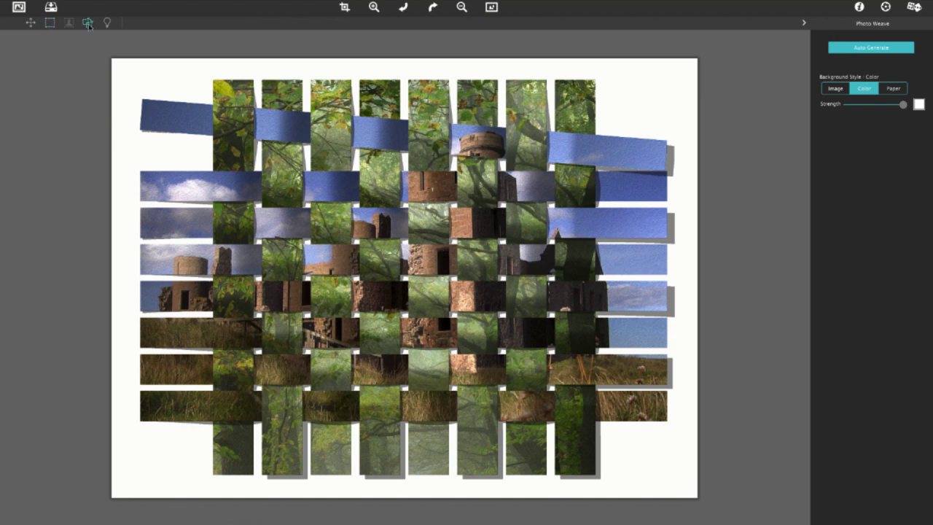
click(471, 178)
click(484, 257)
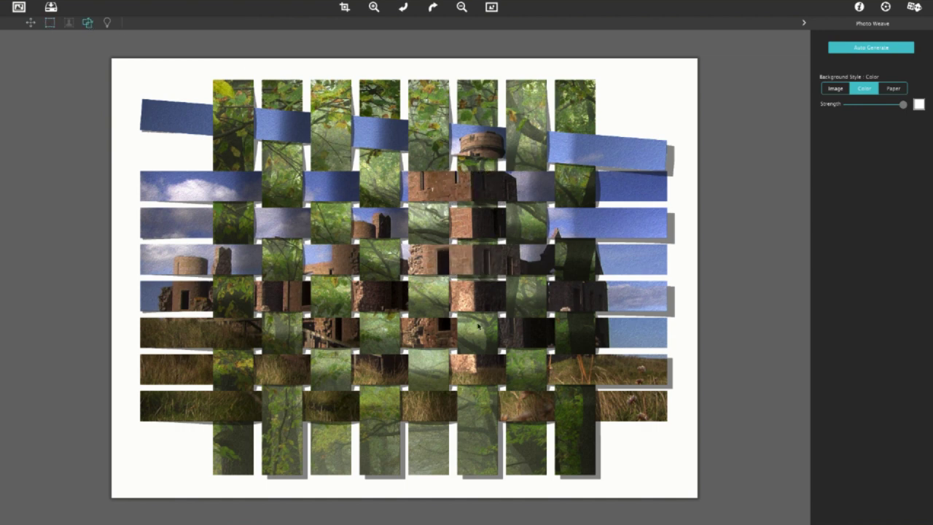
click(479, 327)
click(387, 333)
click(379, 264)
click(332, 303)
click(238, 305)
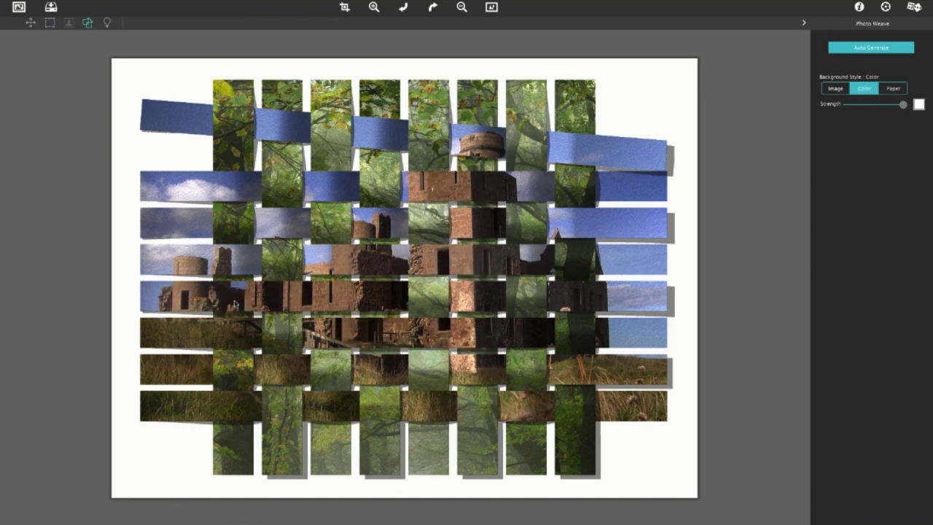
Bring the lower grass strips in front of the forest strips at four crossings and compare the weave with the original photo.
click(284, 398)
click(235, 370)
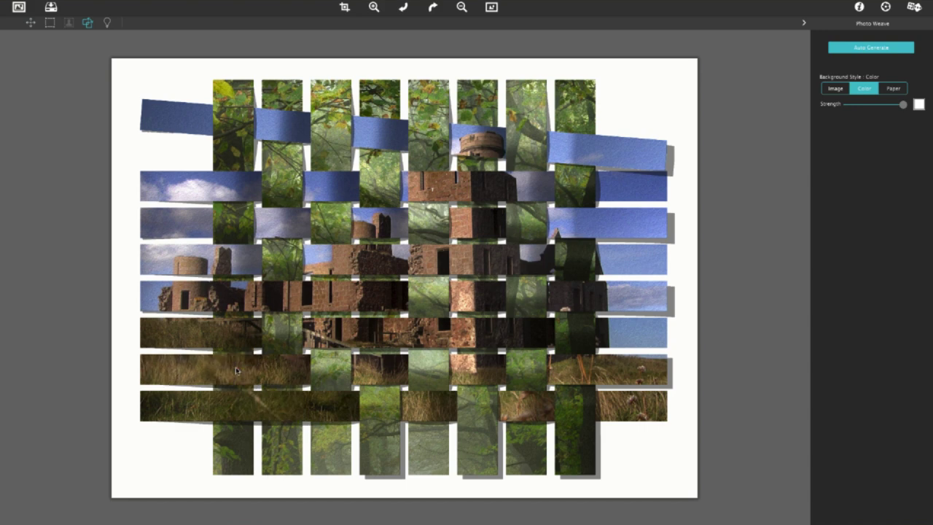
click(522, 373)
click(576, 404)
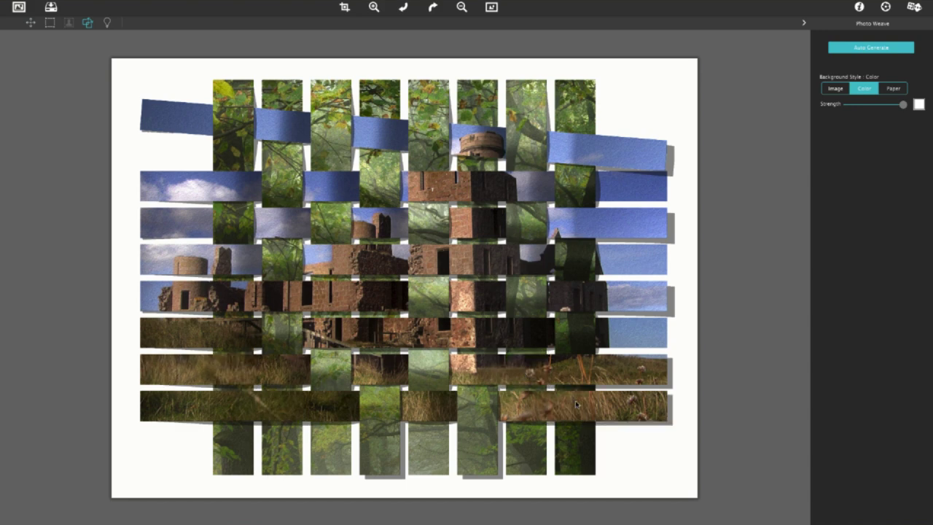
click(491, 7)
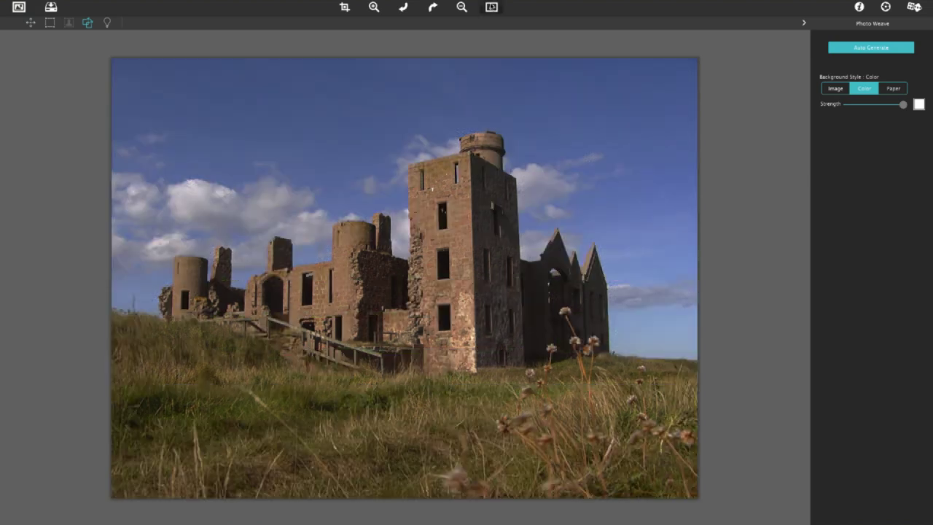
click(492, 7)
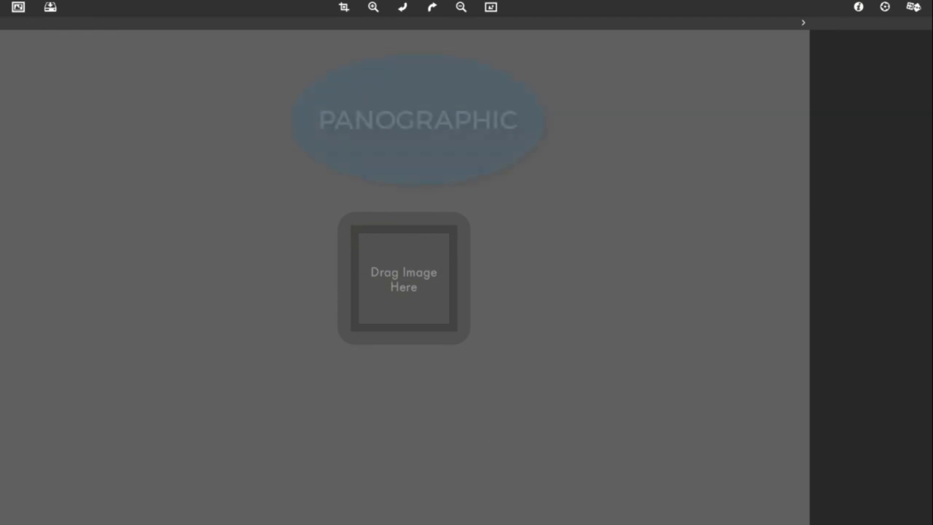
Load the night city photo and auto-generate a panographic with larger photos, Photo Volume 55 and Pull to Center 63.
drag(931, 126, 661, 129)
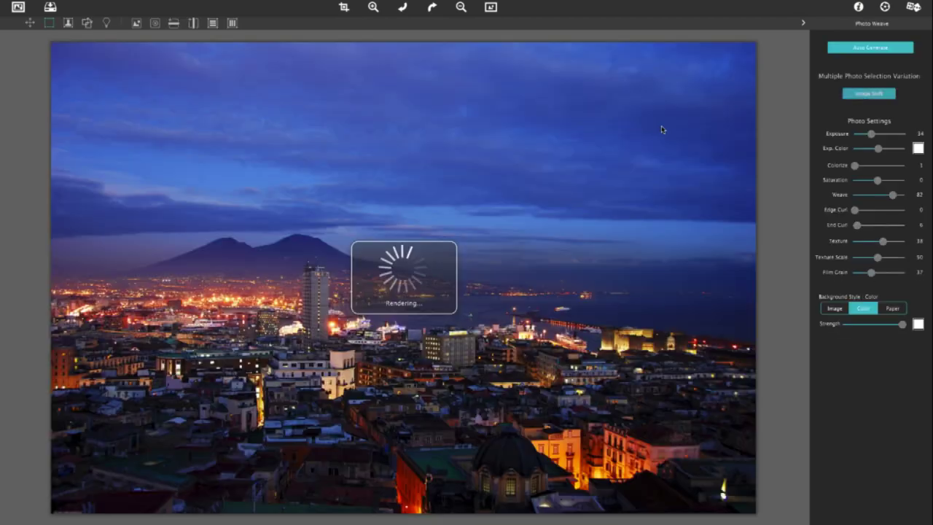
click(871, 46)
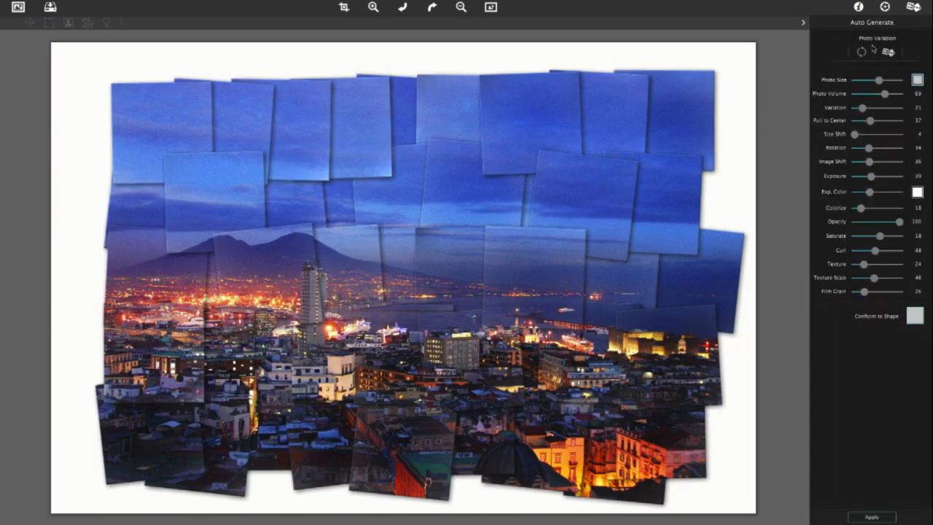
drag(879, 82, 882, 121)
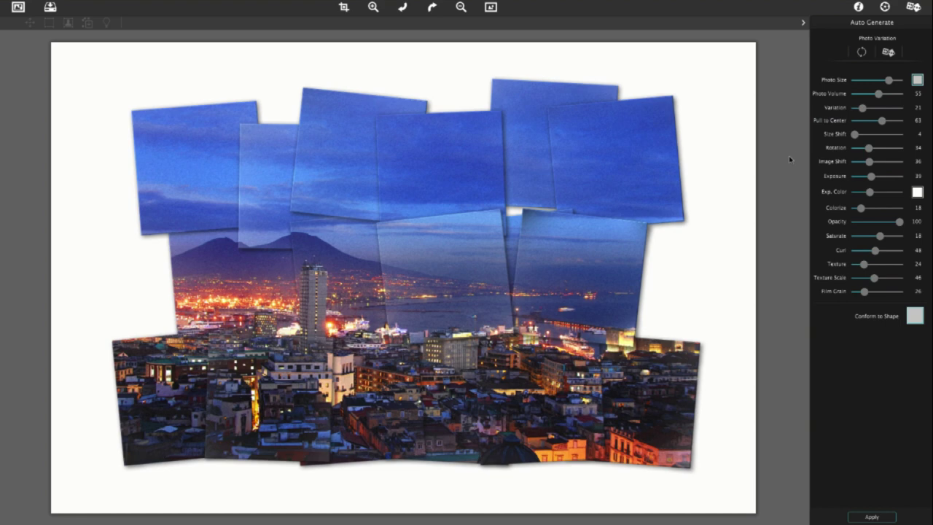
click(789, 158)
Spread out three tiles in the collage's lower right, shifting the sea tile outward and the two beside it upward.
click(588, 252)
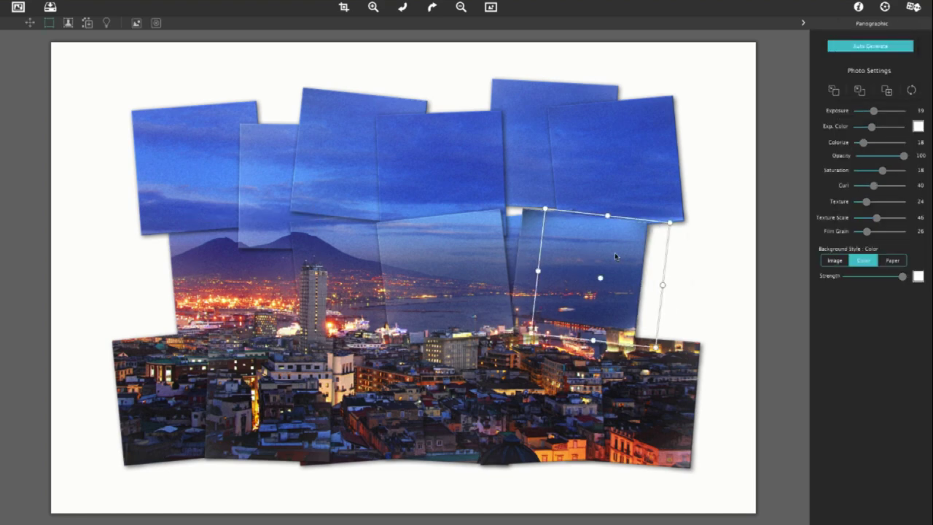
click(539, 261)
drag(539, 250, 541, 240)
click(537, 354)
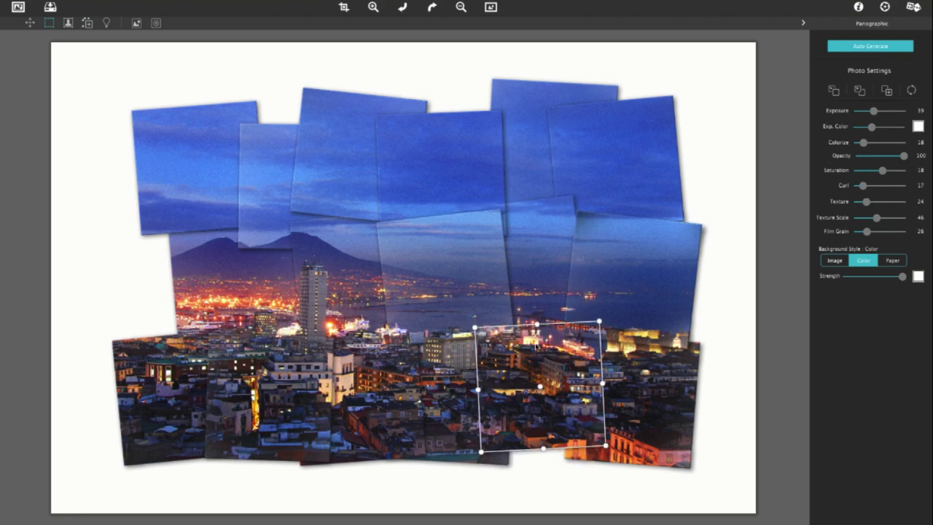
click(537, 345)
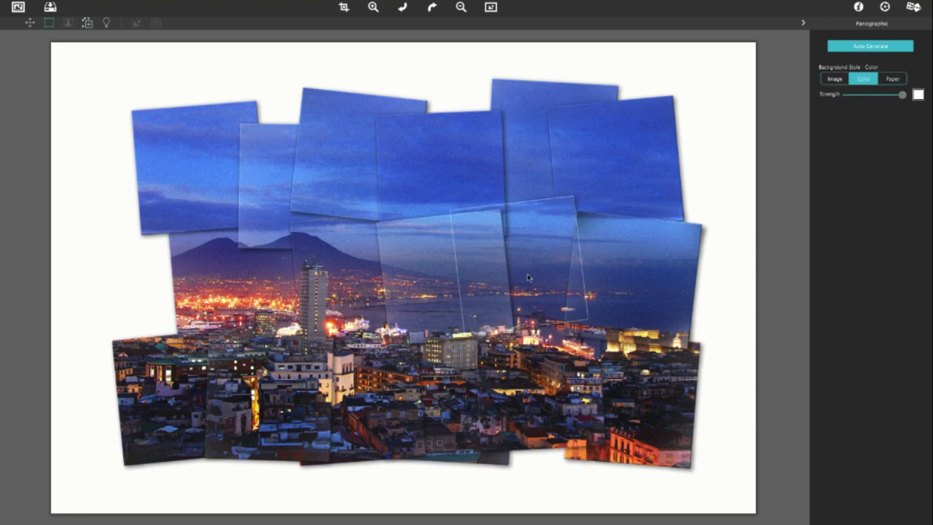
Set all tiles to Opacity 77, Texture 0 and Exposure 97.
key(ctrl+a)
drag(904, 212, 893, 212)
drag(867, 260, 854, 259)
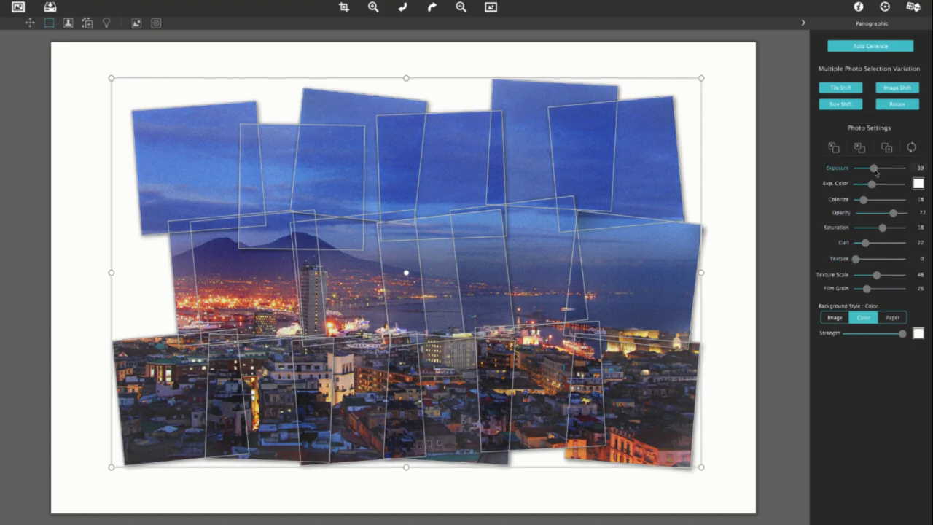
drag(873, 168, 902, 168)
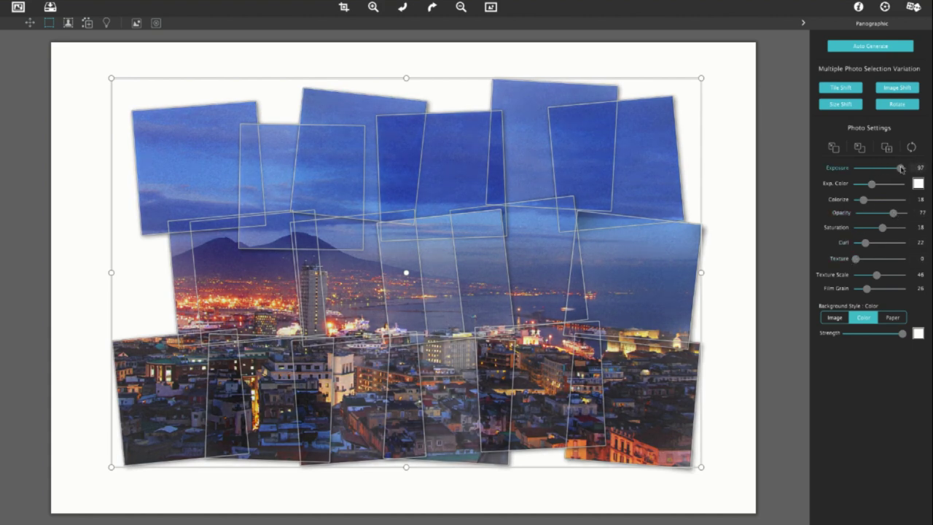
click(792, 187)
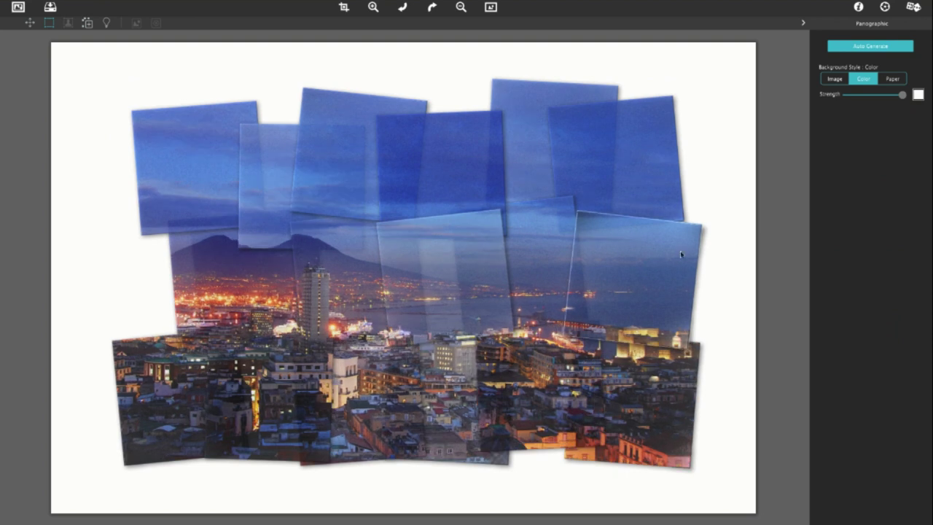
Replace the image in six tiles scattered across the collage with City Lights 2.jpg.
click(551, 384)
shift+click(360, 397)
shift+click(437, 292)
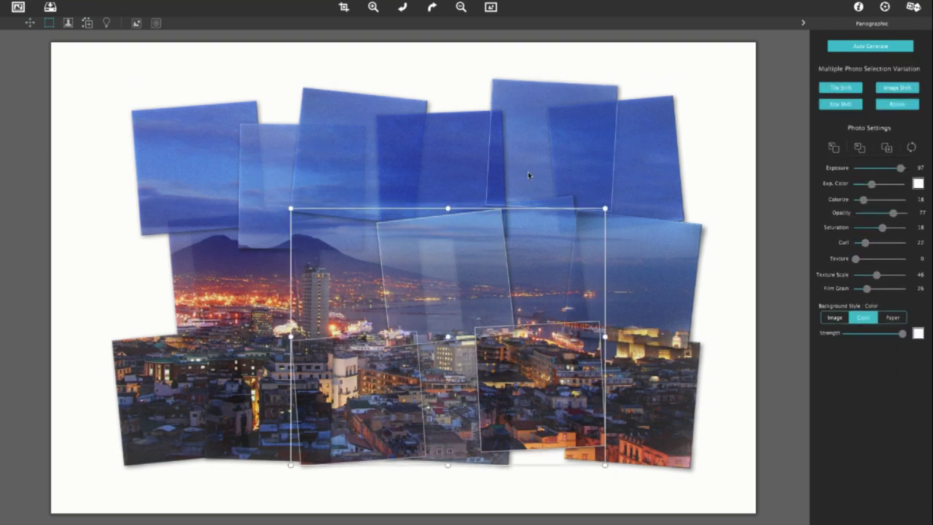
shift+click(528, 175)
shift+click(346, 168)
shift+click(244, 309)
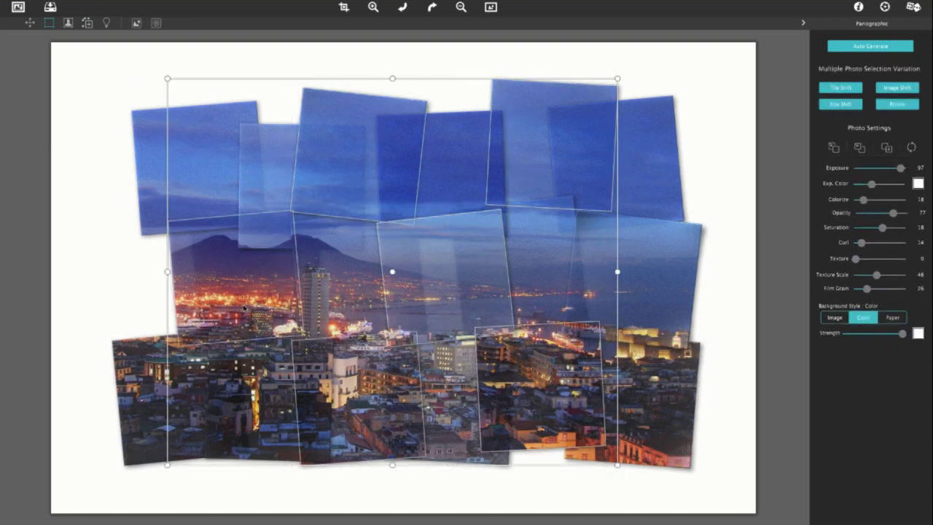
click(136, 23)
click(342, 105)
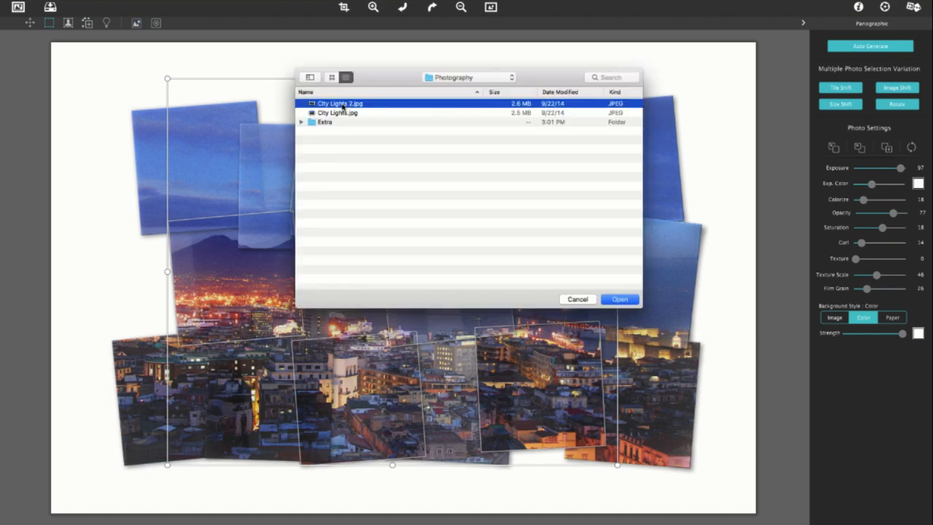
click(619, 299)
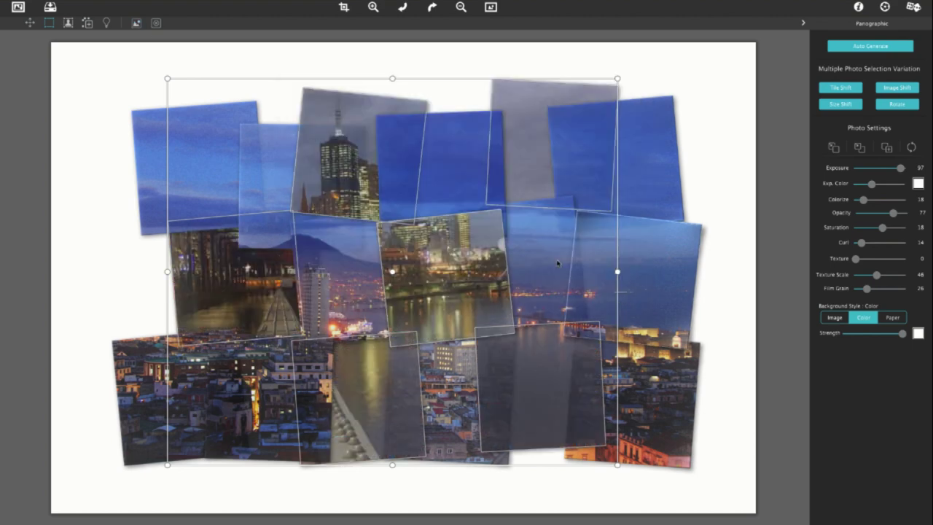
Reposition and slightly rotate the replacement image inside the selected tiles, and compare the collage with the original photo.
click(68, 22)
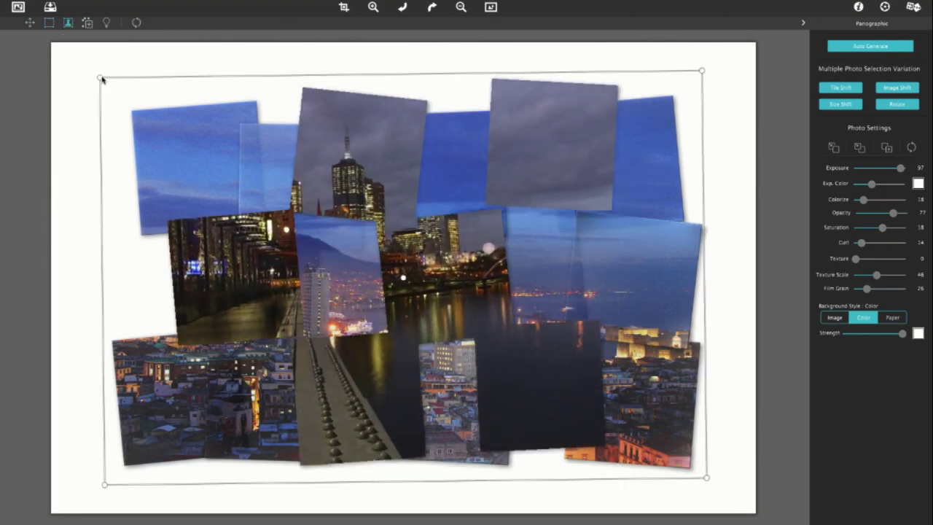
click(49, 22)
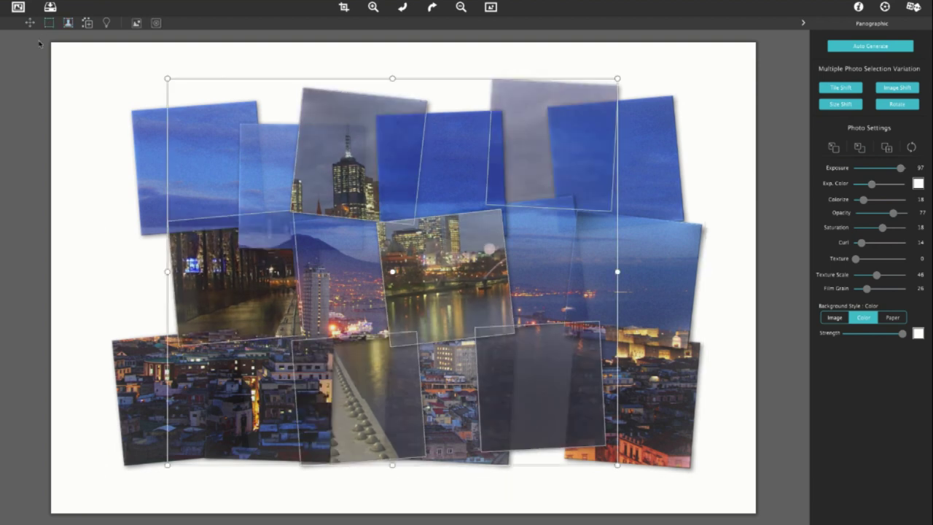
click(39, 45)
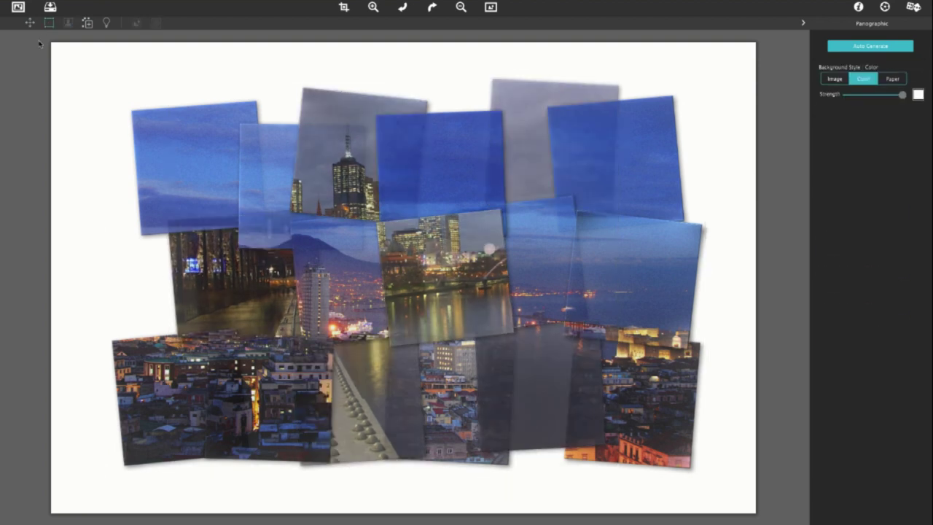
click(491, 7)
click(491, 7)
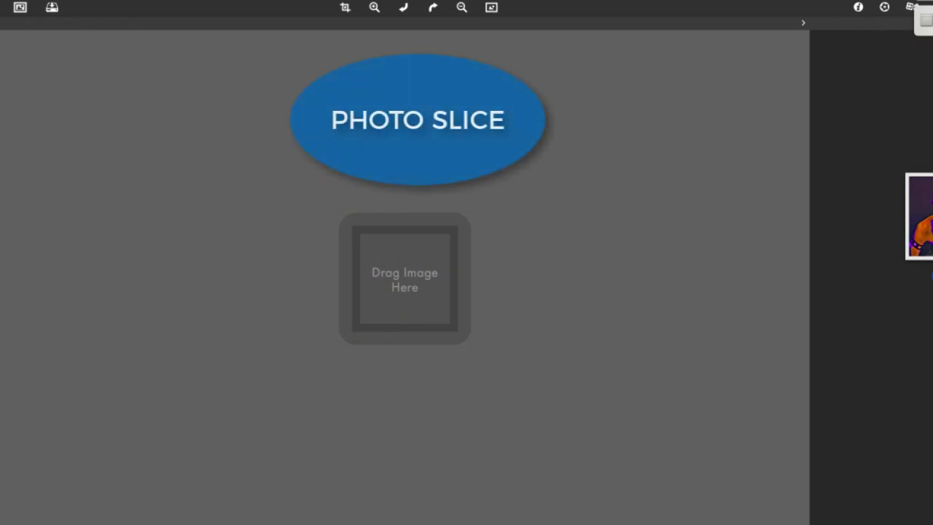
Load the painted-face portrait for Photo Slice and cut it with crossing slice lines using the Straight edge style.
drag(920, 216, 656, 235)
click(843, 50)
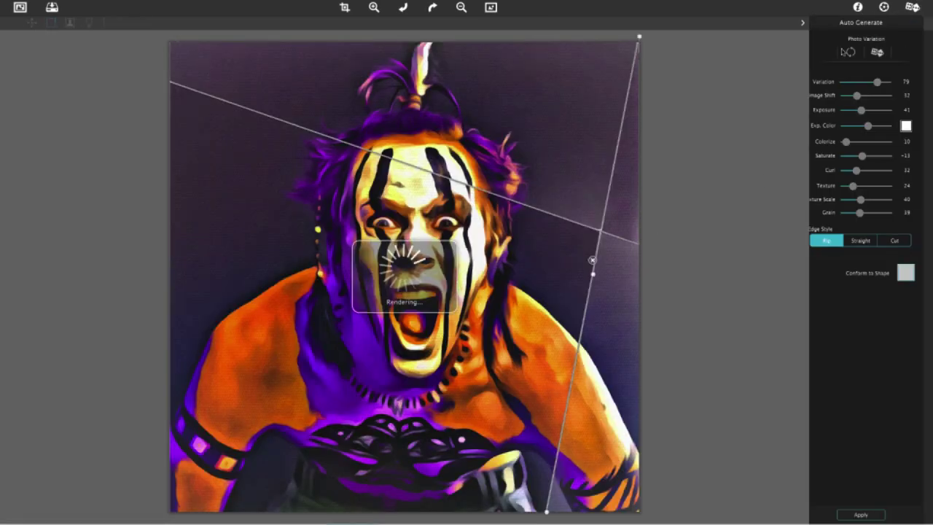
drag(314, 26, 350, 516)
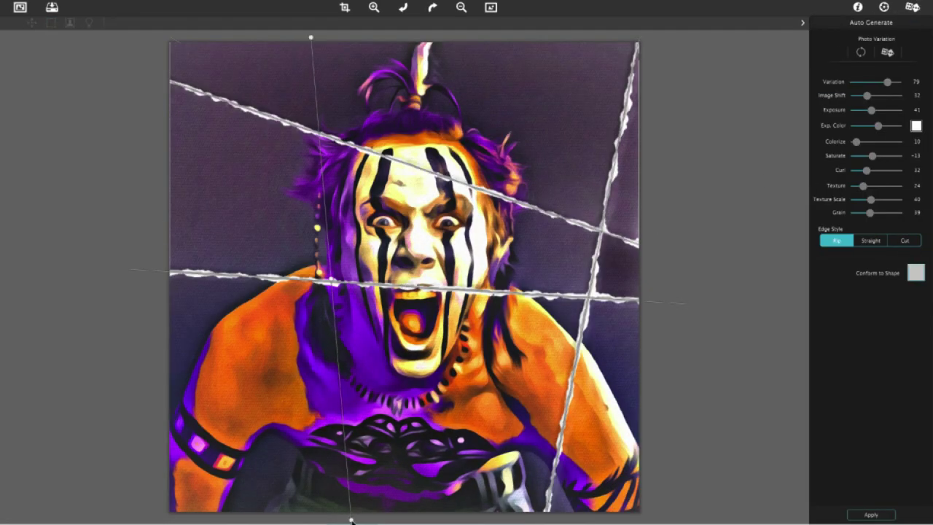
drag(134, 470, 665, 65)
click(877, 241)
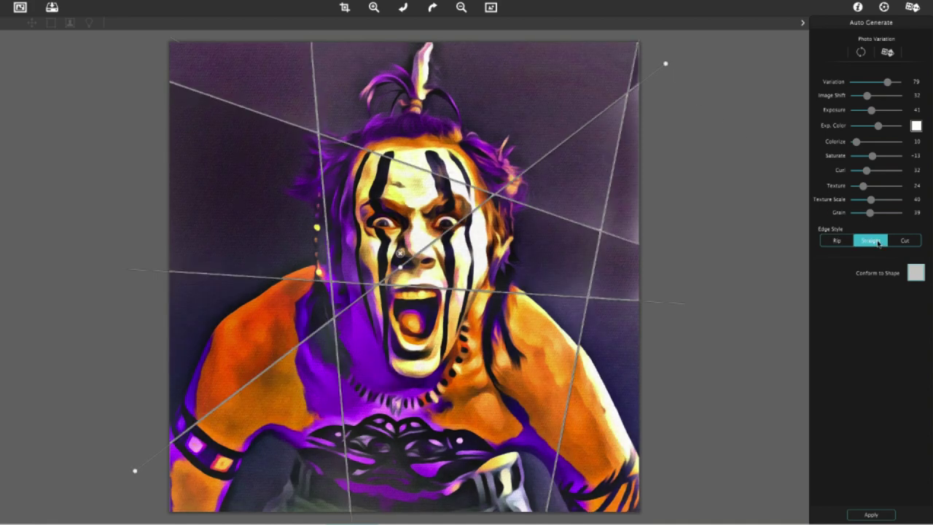
click(877, 518)
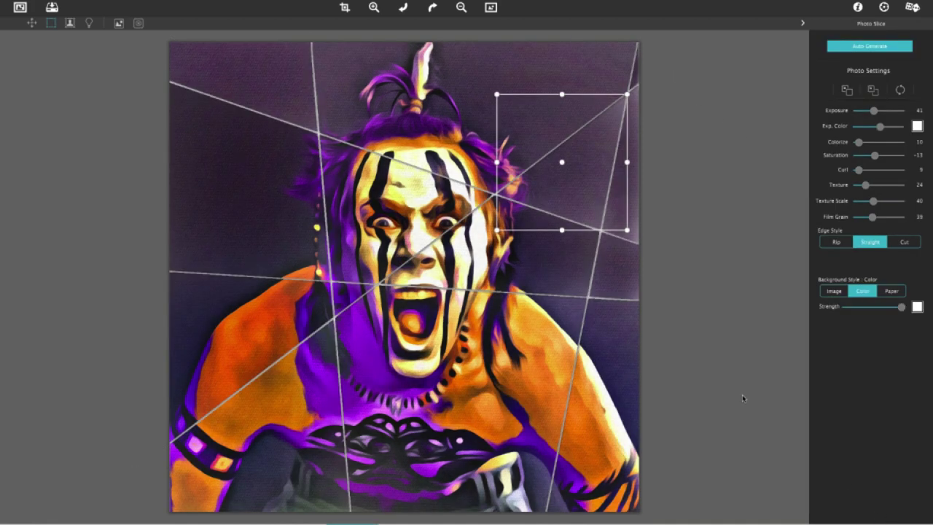
Apply Image Shift, Tile Shift and Rotate variations to all slices of the portrait.
key(ctrl+a)
click(898, 90)
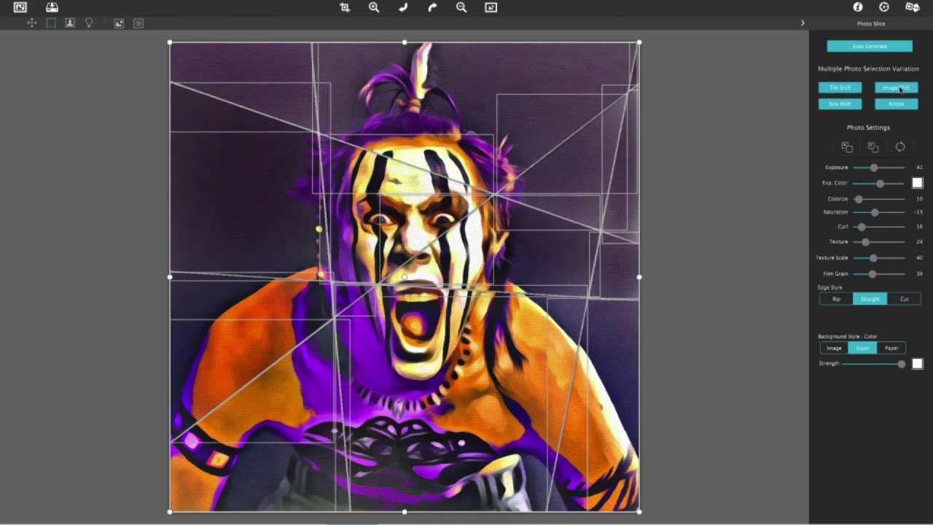
click(844, 91)
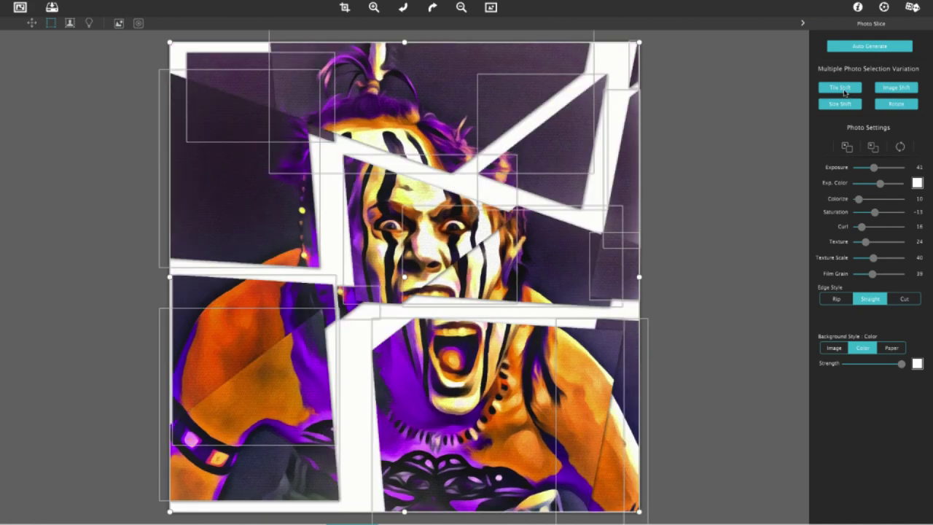
click(891, 106)
click(782, 119)
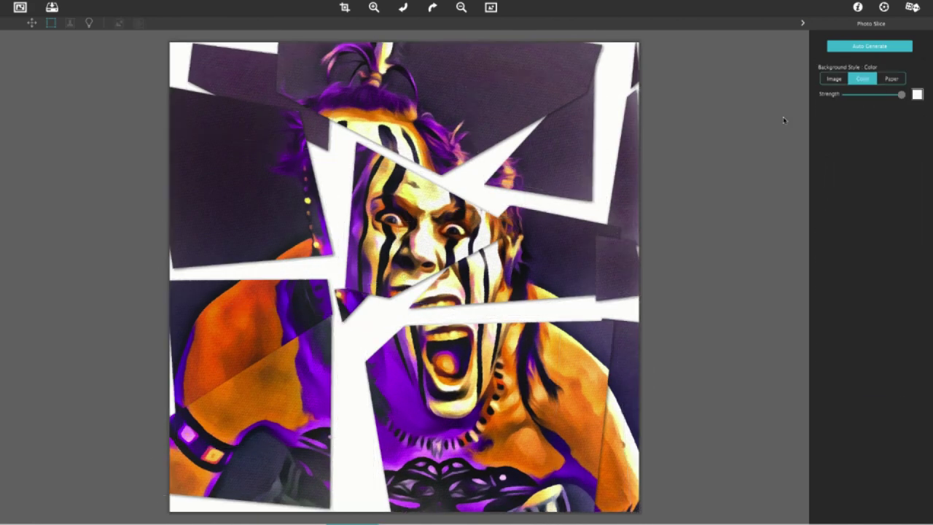
Move the two shoulder slices at the portrait's lower left inward and compare the result with the original photo.
drag(290, 405, 333, 411)
drag(273, 344, 292, 337)
click(700, 203)
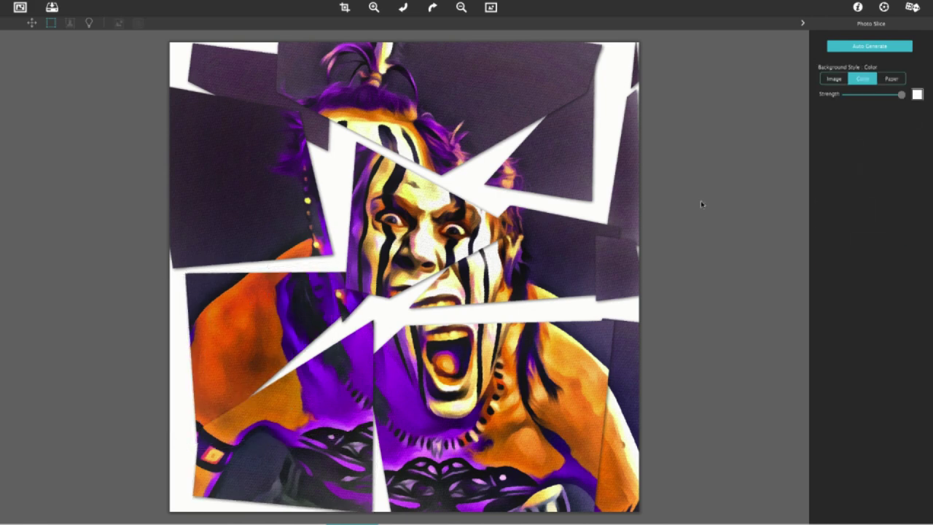
click(490, 7)
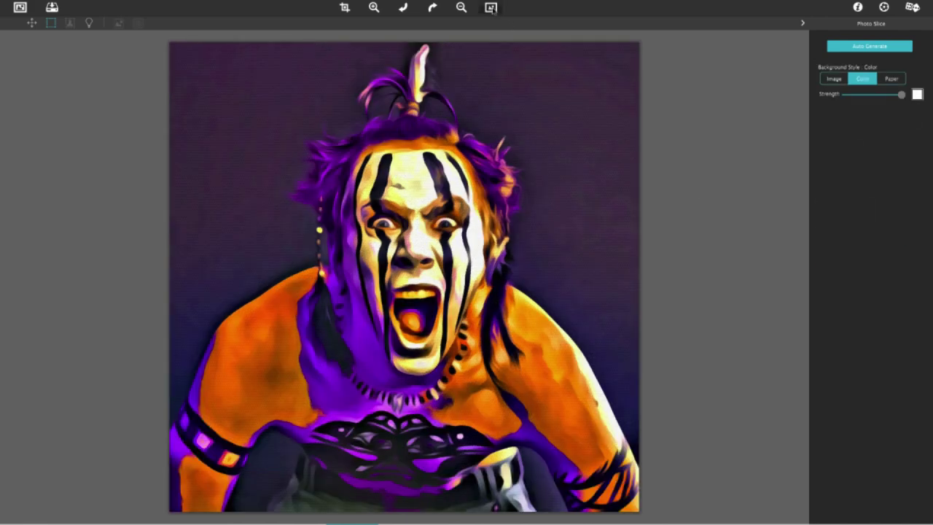
click(490, 7)
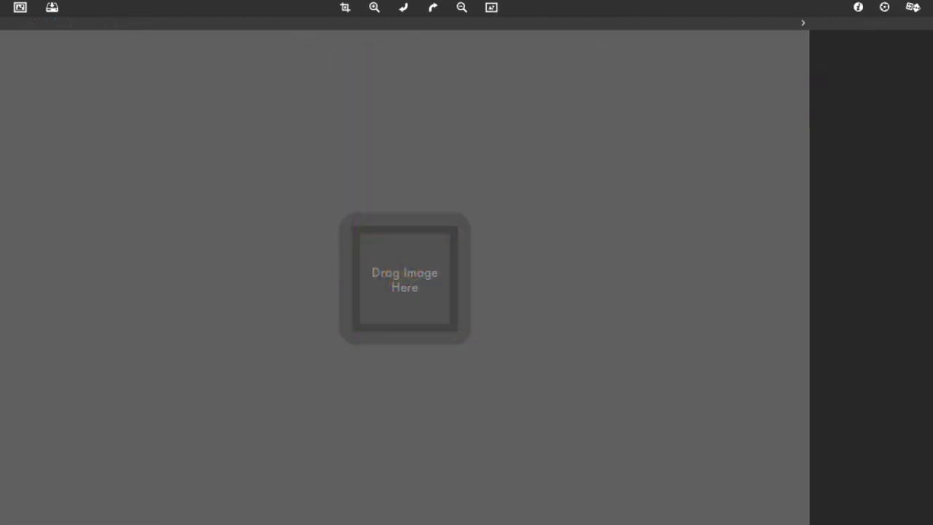
Load Beach Sunset.jpg into Photo Strips and auto-generate strips with a larger Photo Size and Pull to Center at 35.
drag(932, 130, 666, 133)
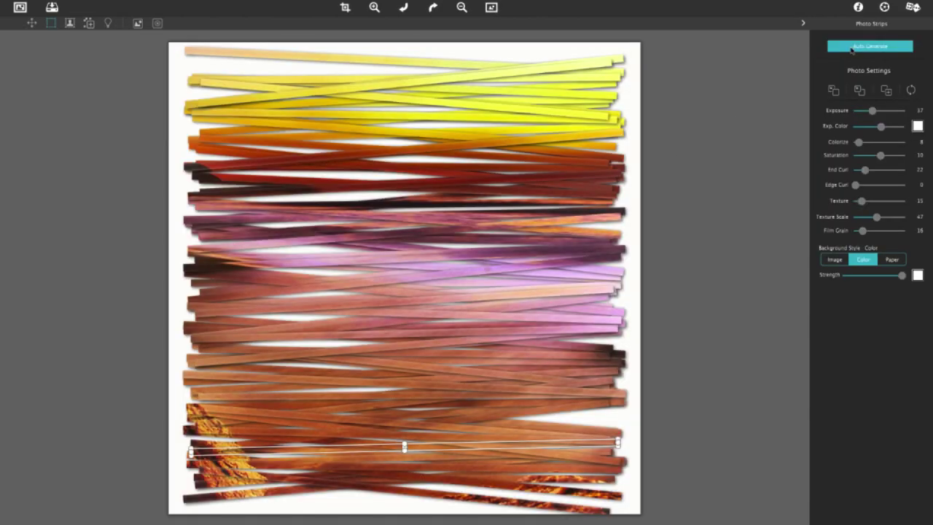
click(851, 48)
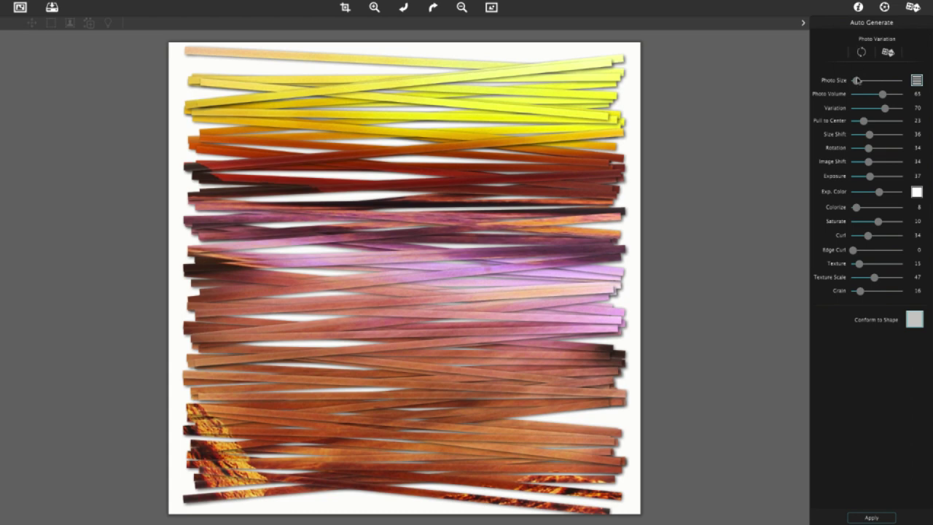
drag(857, 80, 878, 80)
drag(863, 120, 869, 122)
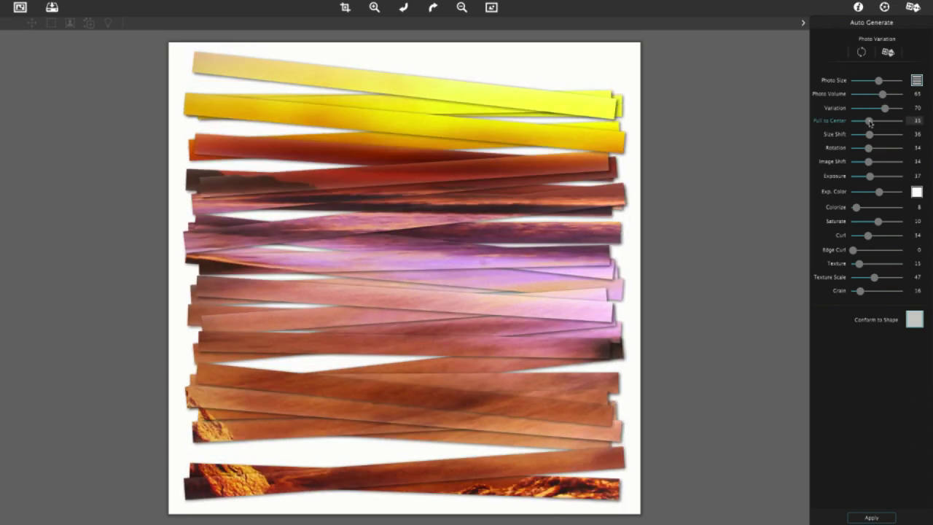
Try the concentric-ring and five-lobed flower shapes on the strips, and conform them to the heart shape.
click(913, 318)
click(832, 206)
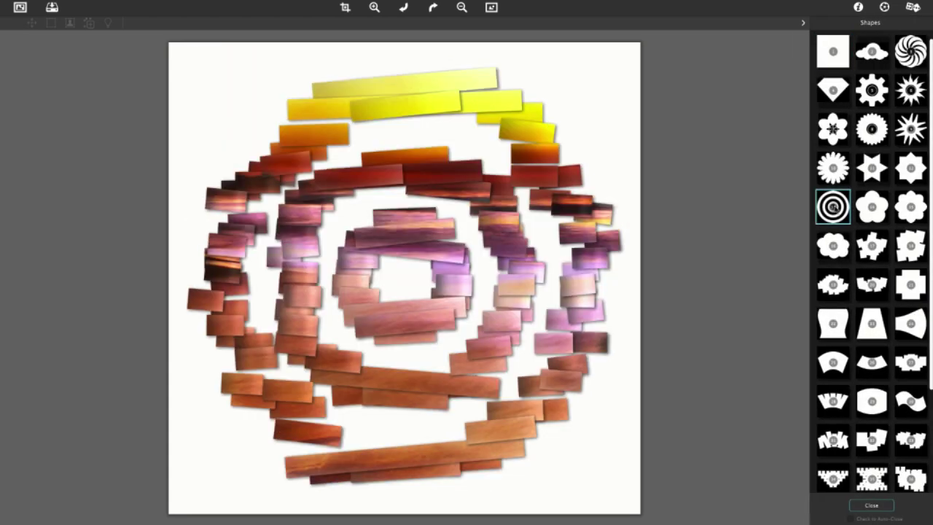
click(866, 216)
scroll(867, 216, down, 3)
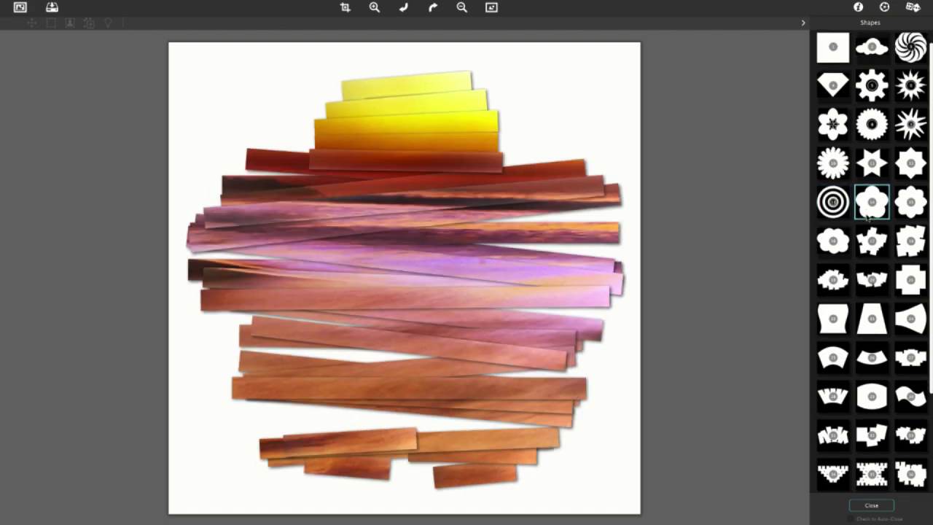
click(903, 468)
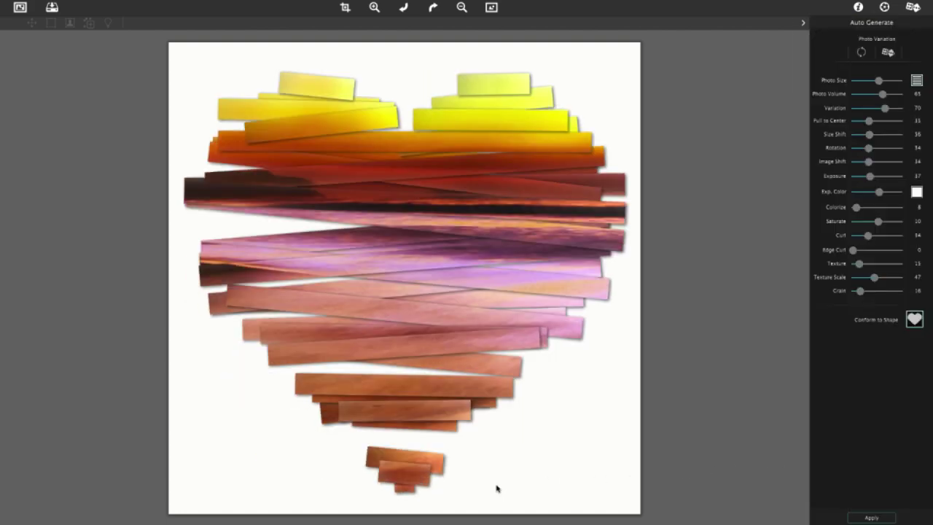
Move the lowest strips of the heart up to close the gap, and set End Curl to 100 on several strips across the heart.
drag(497, 487, 363, 457)
drag(381, 455, 379, 432)
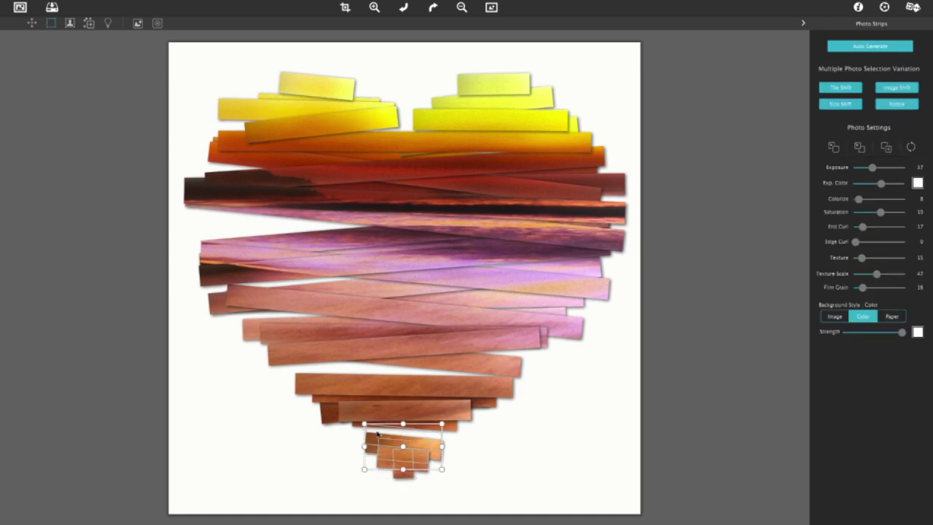
click(368, 411)
shift+click(456, 267)
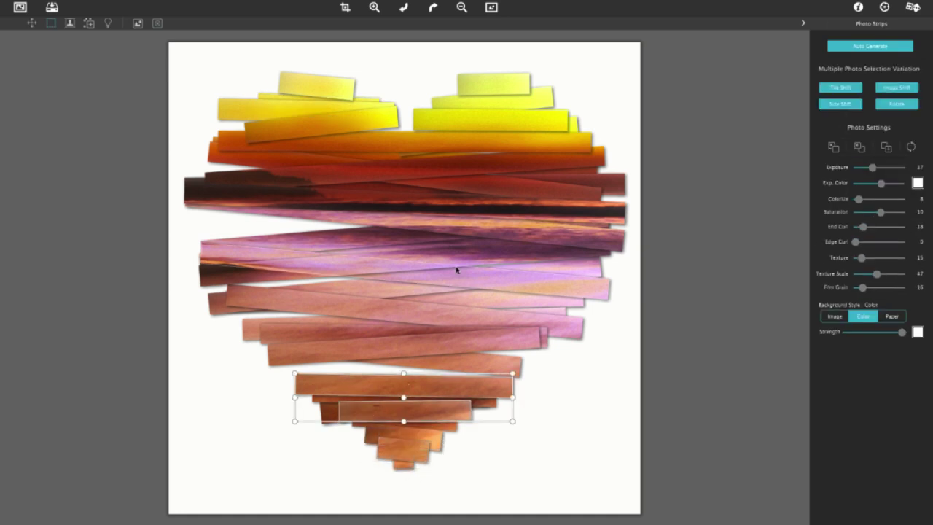
shift+click(466, 193)
shift+click(474, 143)
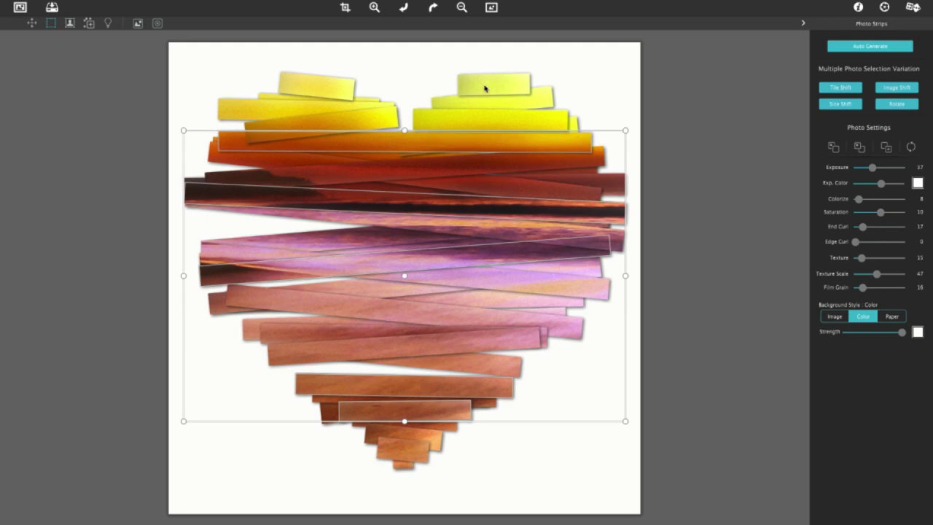
shift+click(485, 88)
drag(862, 227, 902, 226)
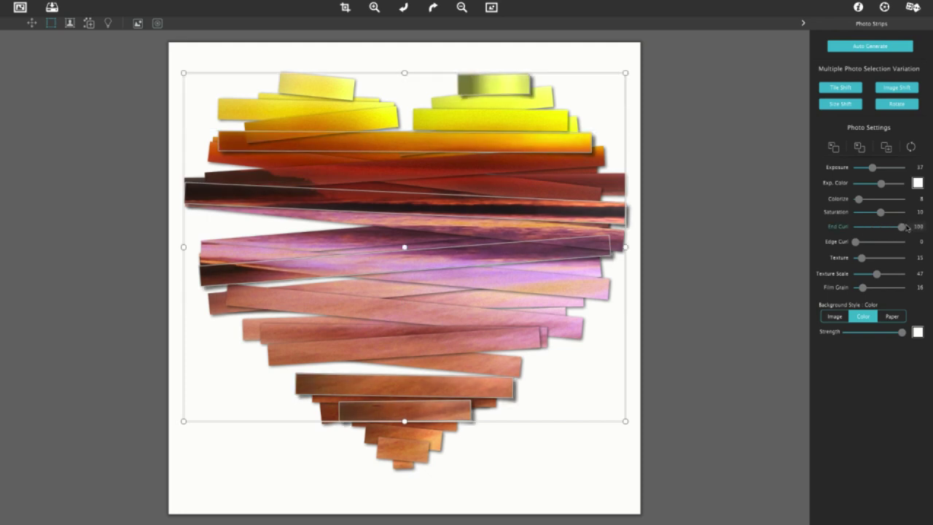
click(117, 73)
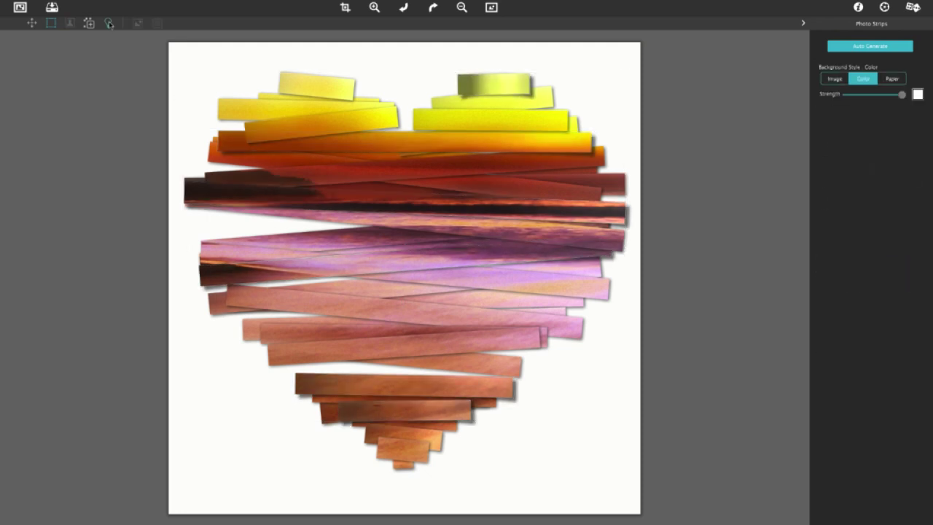
Place the light just outside the photo's upper-left corner, with Light Strength at its minimum and an adjusted Shadow Height.
drag(226, 105, 136, 57)
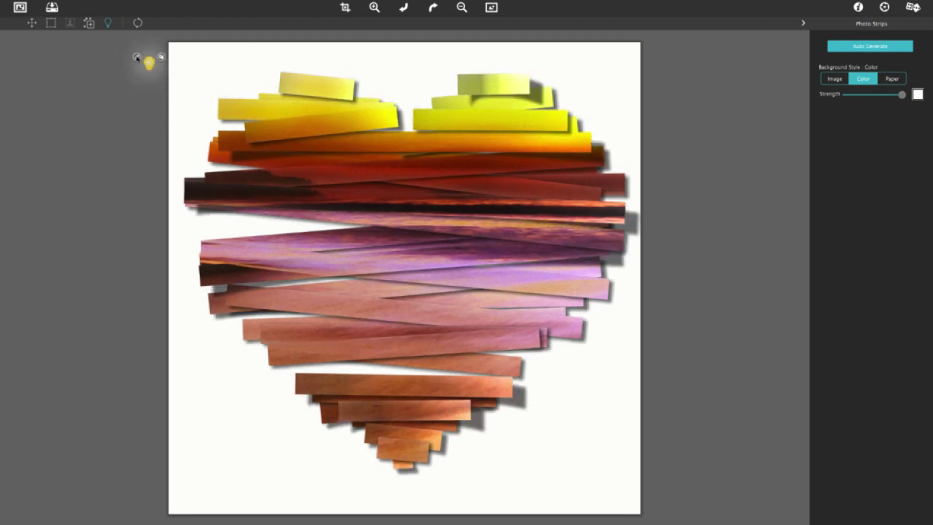
click(136, 56)
drag(137, 103, 110, 143)
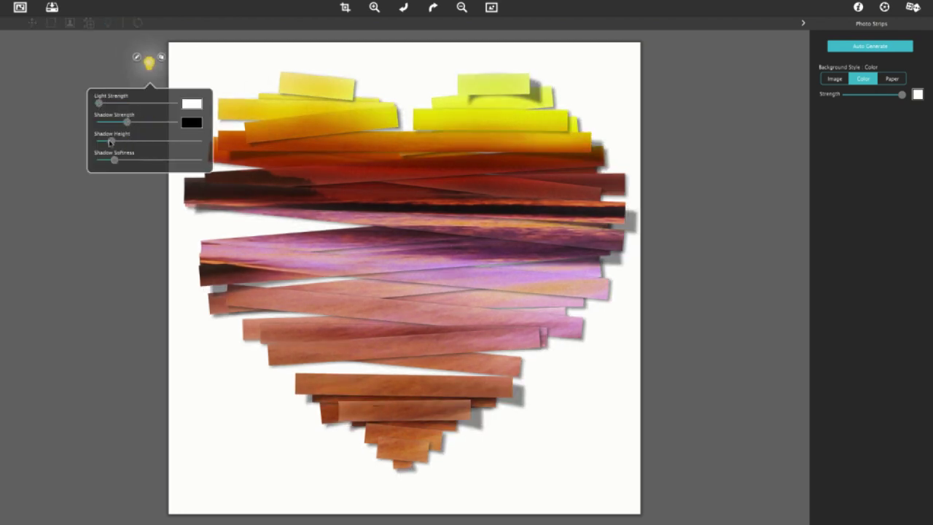
click(107, 184)
Compare the finished strip heart with the original beach photo.
click(52, 23)
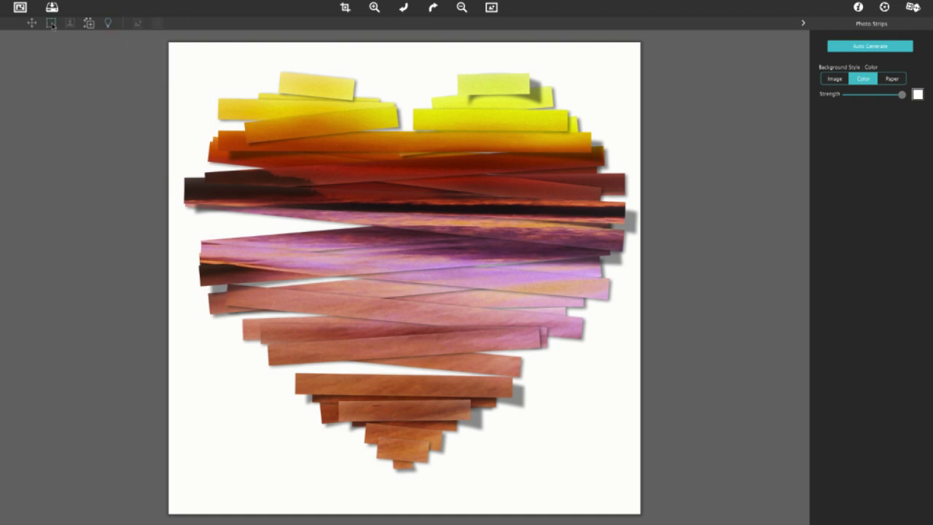
click(491, 8)
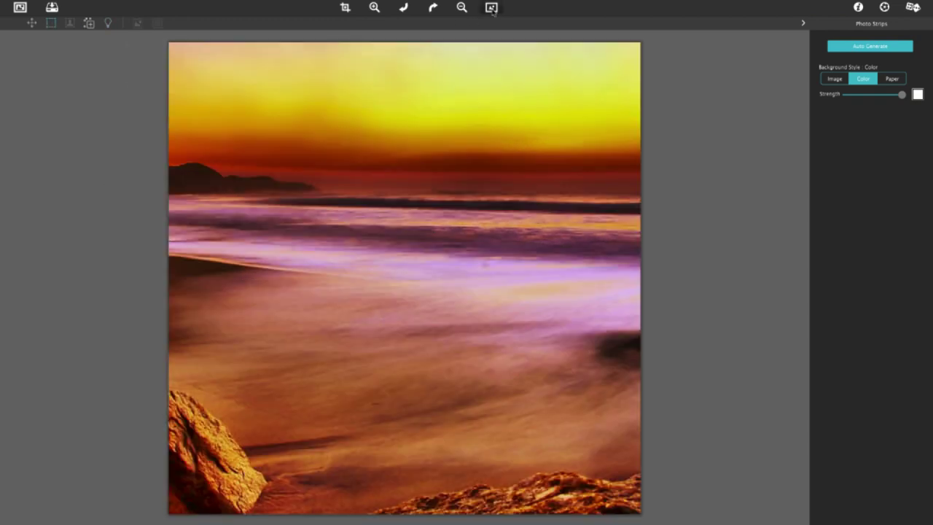
click(492, 9)
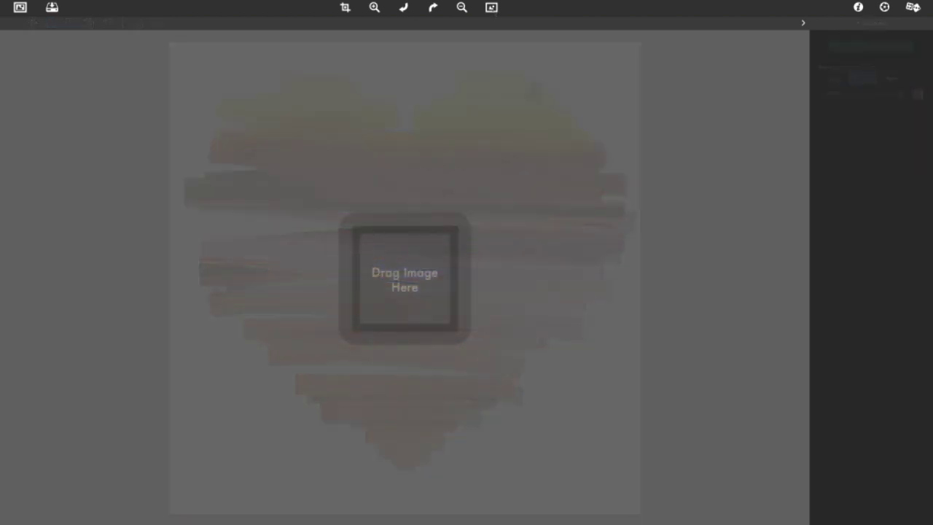
Load the flag-painted barn photo into Fold Defy, set Columns and Rows to 5, and lower the Texture amount.
drag(849, 173, 723, 180)
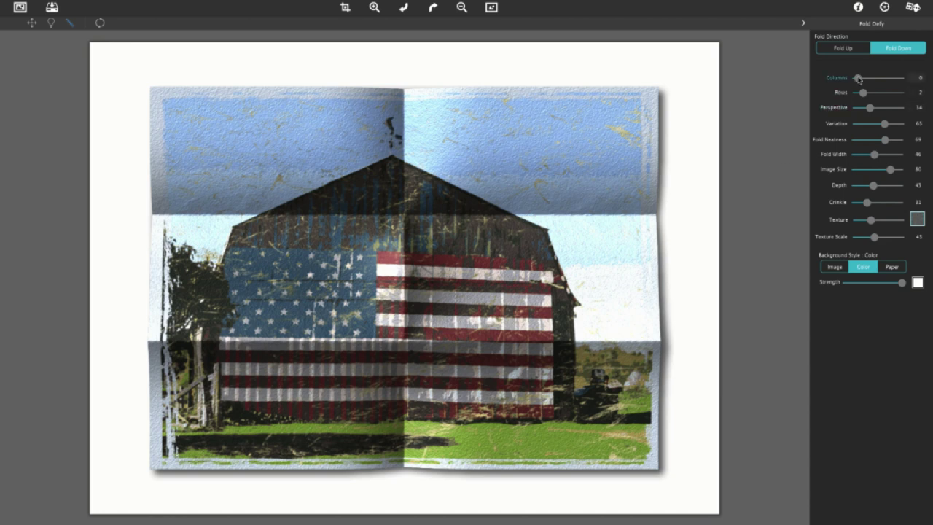
drag(857, 79, 879, 92)
drag(870, 220, 861, 222)
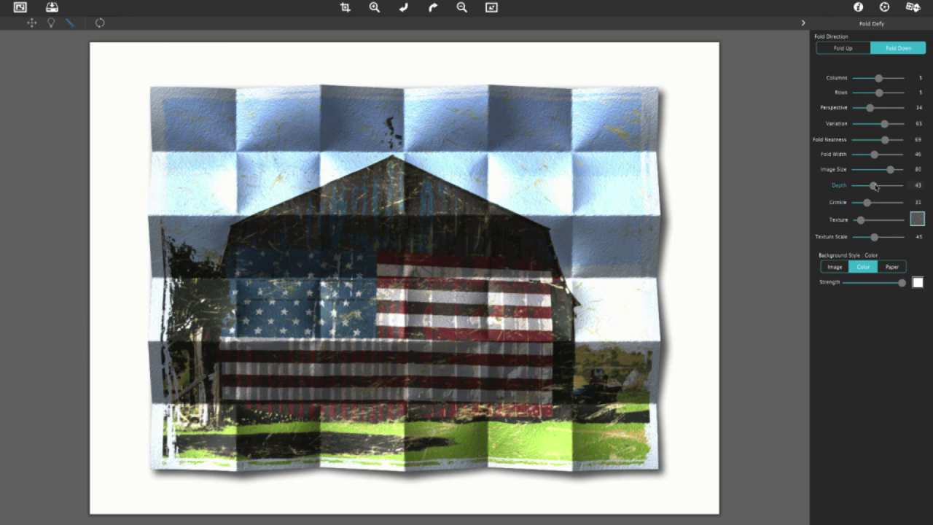
Set the fold Depth to 82 and the background color Strength to its minimum, and compare the folded barn with the original.
drag(875, 187, 891, 187)
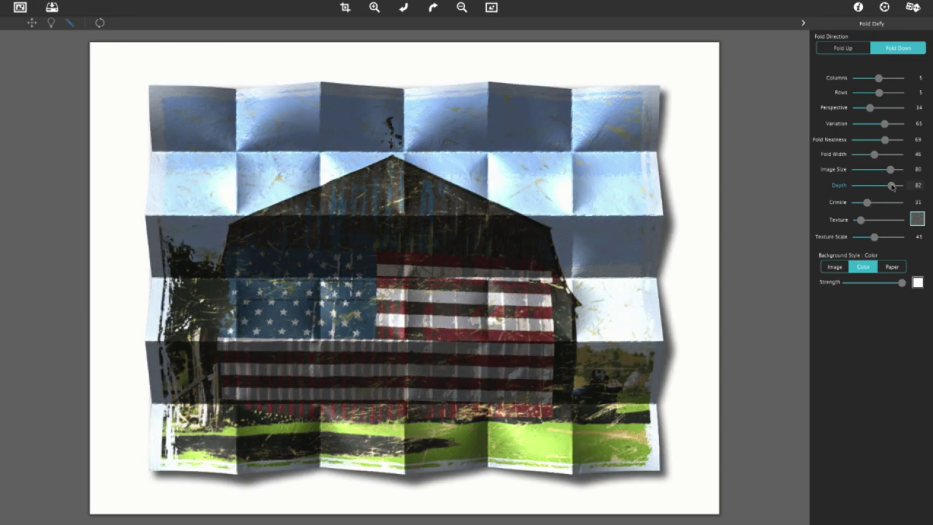
drag(902, 283, 844, 283)
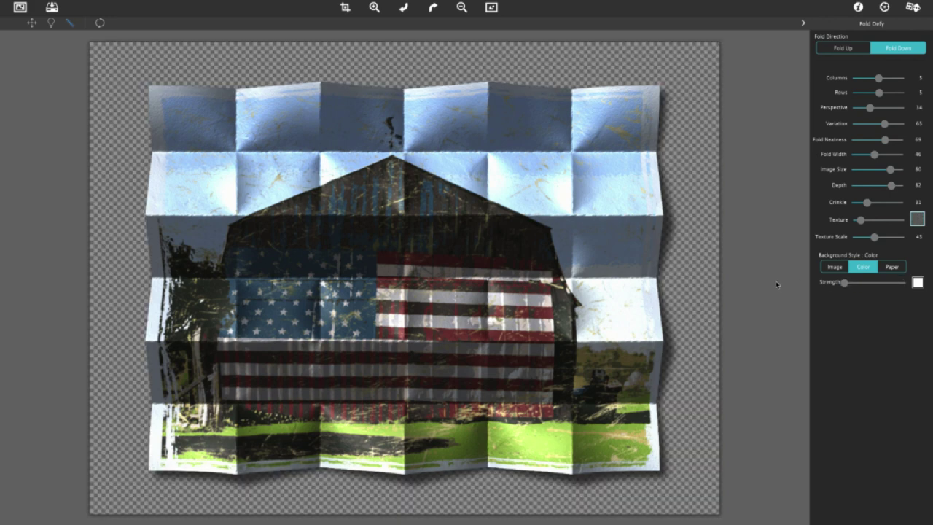
click(492, 8)
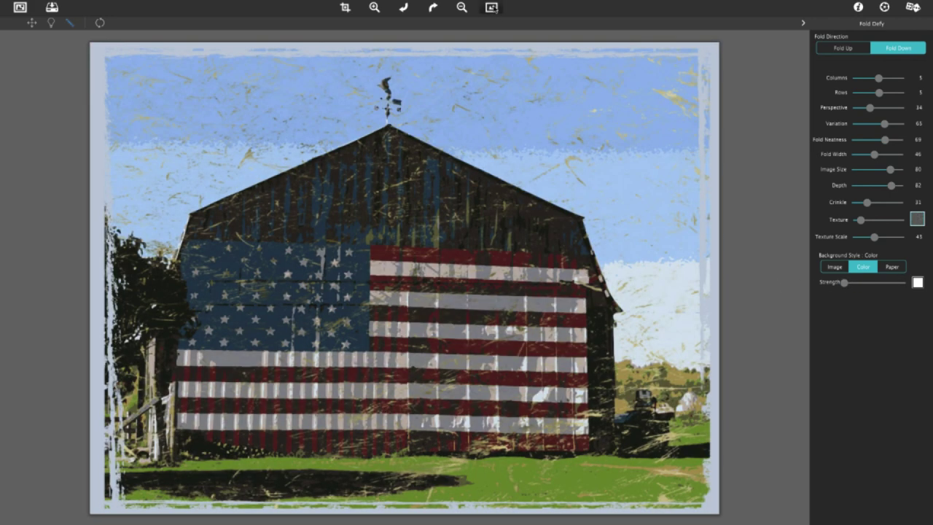
click(491, 8)
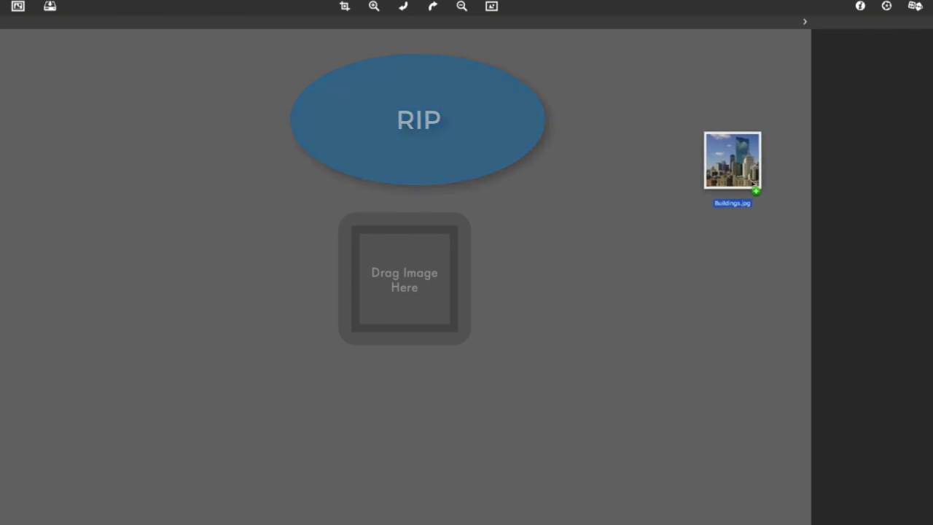
Load the city skyline photo into Rip, tear the sky away along the buildings' outline, and add back a sliver above the tallest tower.
drag(754, 186, 758, 78)
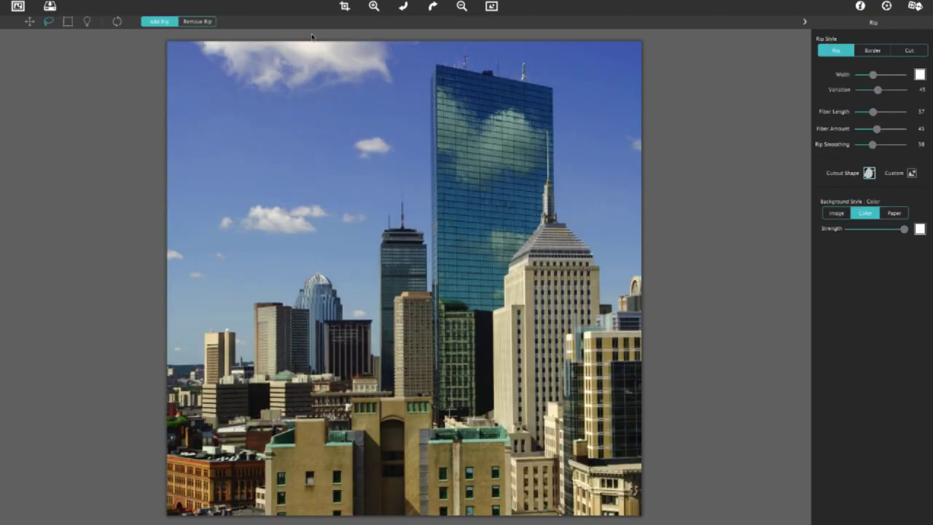
click(197, 21)
mouse_move(143, 357)
mouse_down()
mouse_move(180, 359)
mouse_move(194, 322)
mouse_move(240, 315)
mouse_move(300, 278)
mouse_move(371, 311)
mouse_move(372, 217)
mouse_move(401, 187)
mouse_move(413, 219)
mouse_move(427, 219)
mouse_move(425, 69)
mouse_move(464, 52)
mouse_move(537, 78)
mouse_move(563, 141)
mouse_move(566, 212)
mouse_move(607, 250)
mouse_move(618, 293)
mouse_move(654, 260)
mouse_move(118, 95)
mouse_up()
click(154, 23)
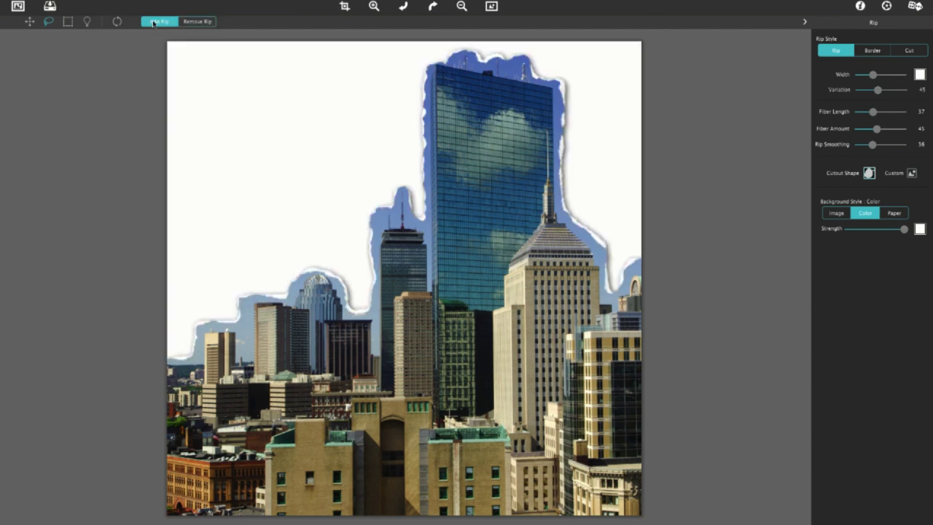
mouse_move(461, 57)
mouse_down()
mouse_move(423, 55)
mouse_move(424, 91)
mouse_move(451, 124)
mouse_move(473, 122)
mouse_up()
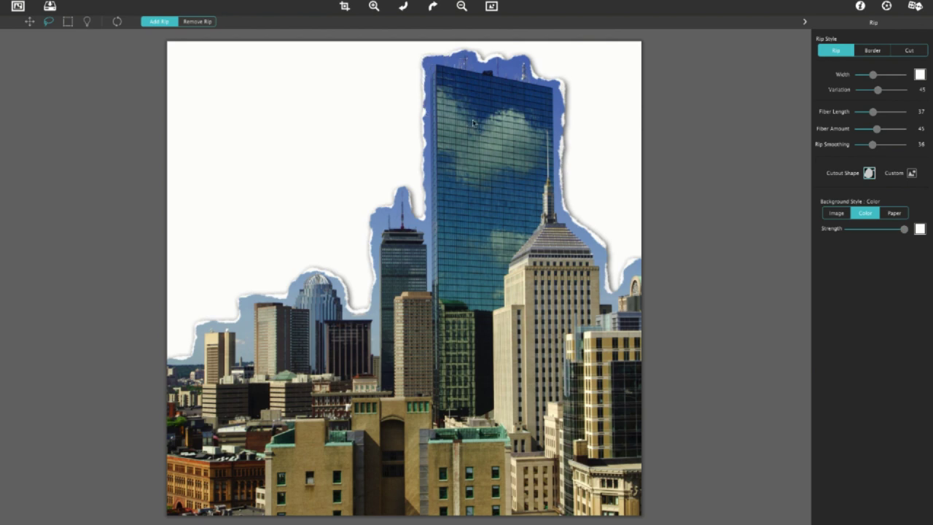
Make the background behind the torn skyline transparent and fine-tune the rip Width.
drag(903, 230, 846, 228)
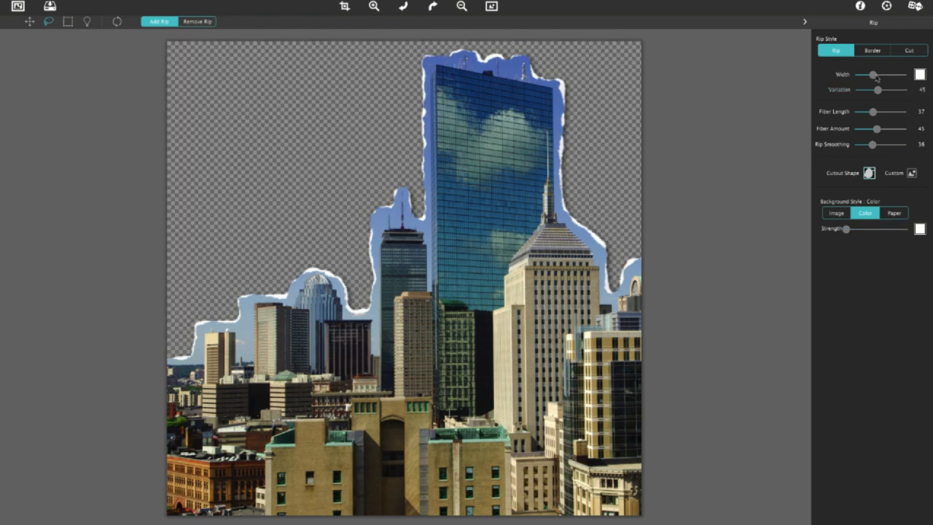
mouse_move(872, 74)
mouse_down()
mouse_move(887, 76)
mouse_move(871, 76)
mouse_up()
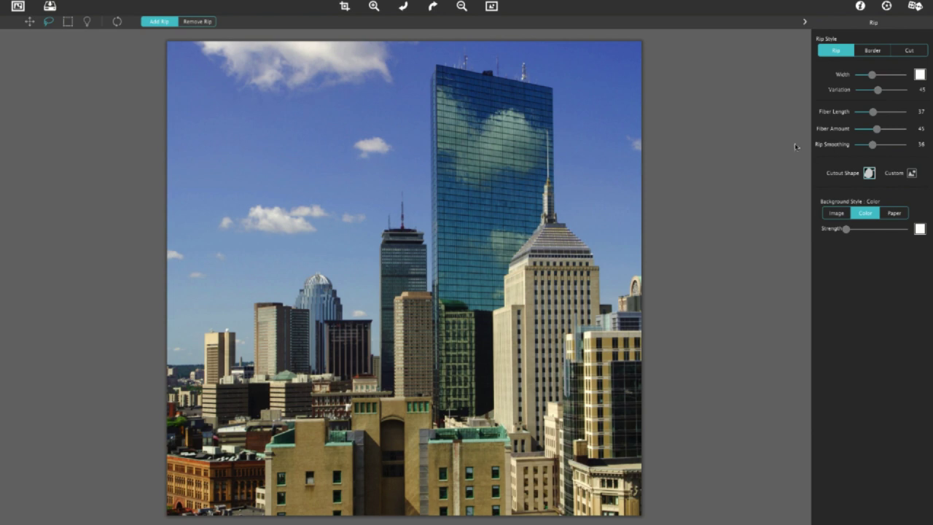
Add two cloud-shaped cutouts, place them in the sky beside the tallest tower, and slightly enlarge the second one.
click(868, 173)
click(912, 89)
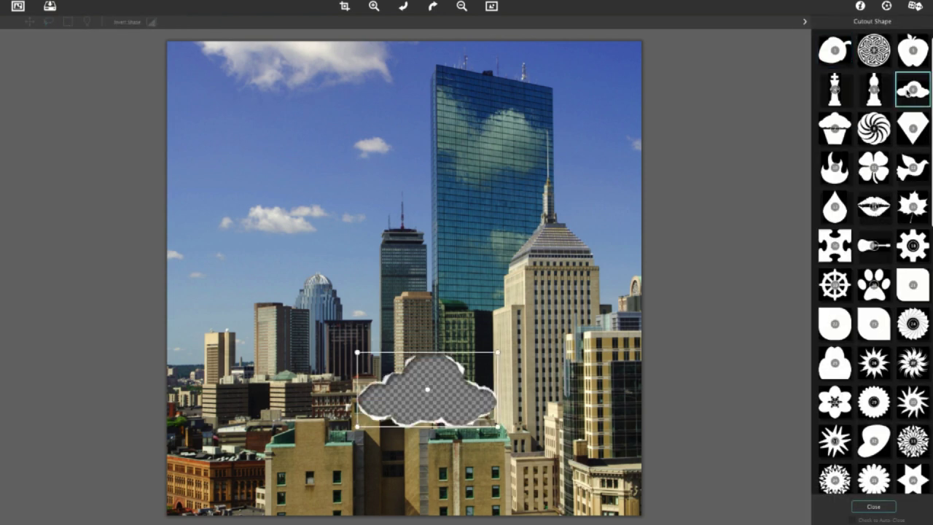
click(907, 93)
click(773, 102)
drag(316, 174, 310, 81)
drag(436, 369, 356, 173)
drag(277, 235, 271, 234)
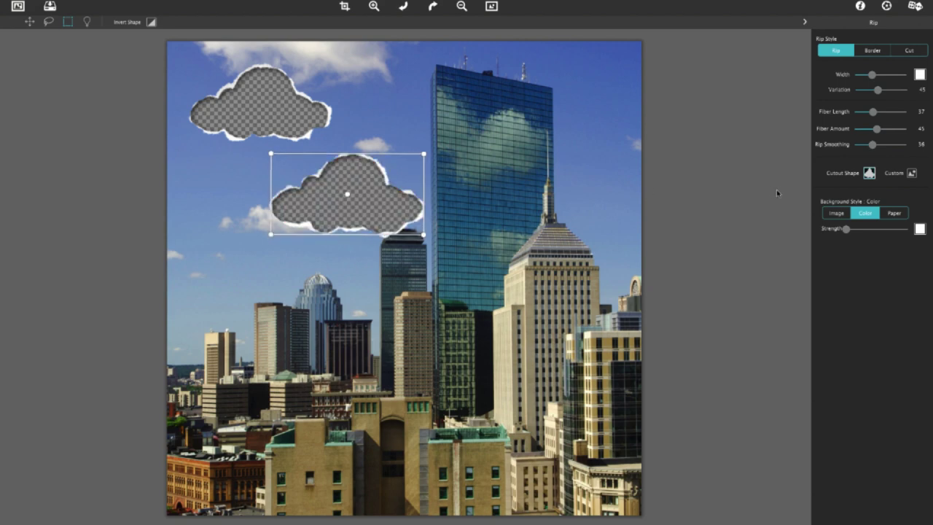
Add Logo.jpg as a custom cutout shape, and place it enlarged across the lower buildings of the skyline.
click(912, 172)
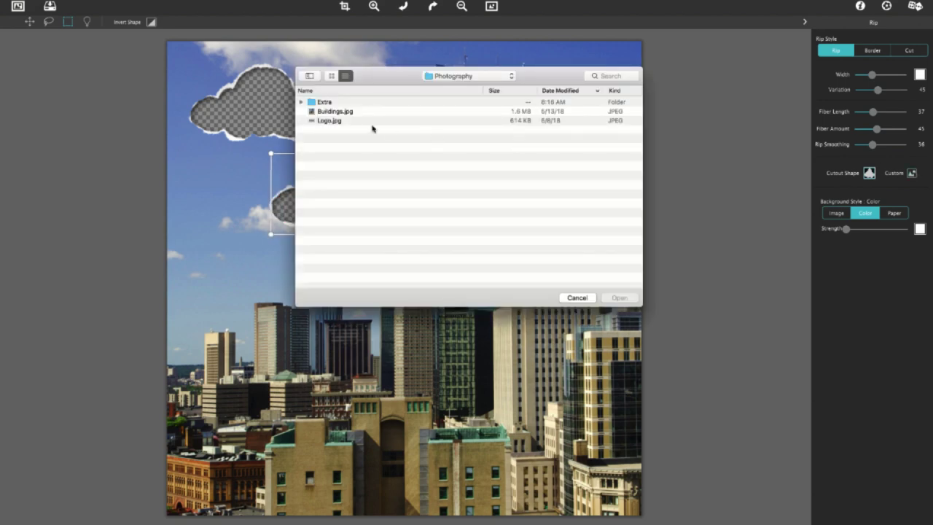
click(343, 121)
click(617, 297)
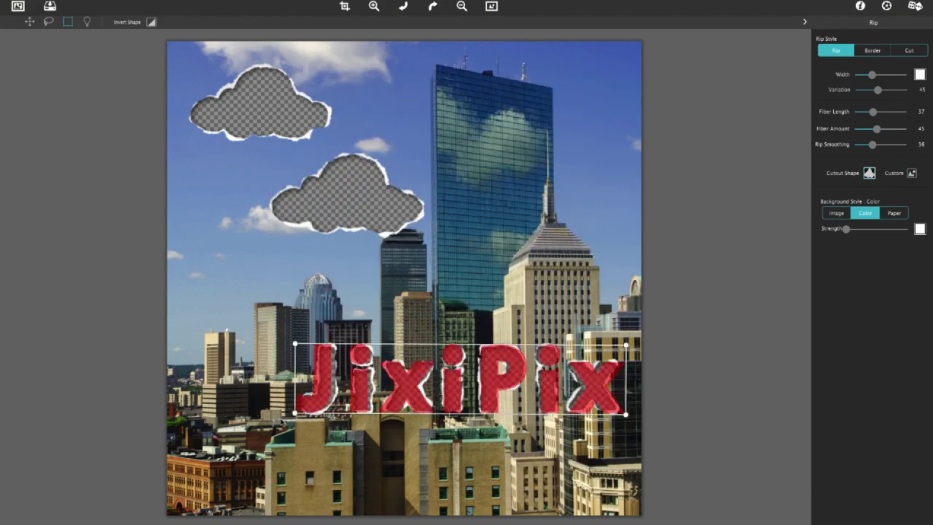
drag(441, 397, 393, 450)
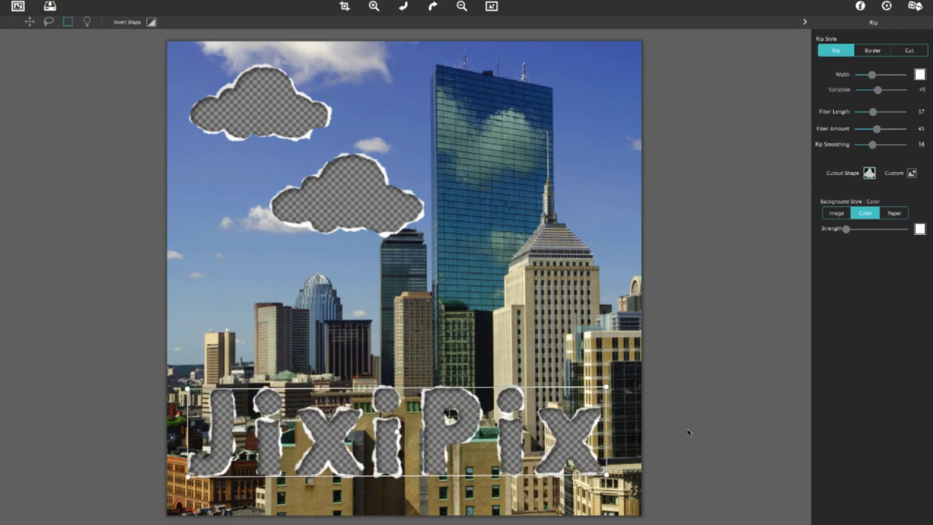
Deselect the logo cutout and compare the ripped skyline with the original photo.
click(689, 432)
click(491, 6)
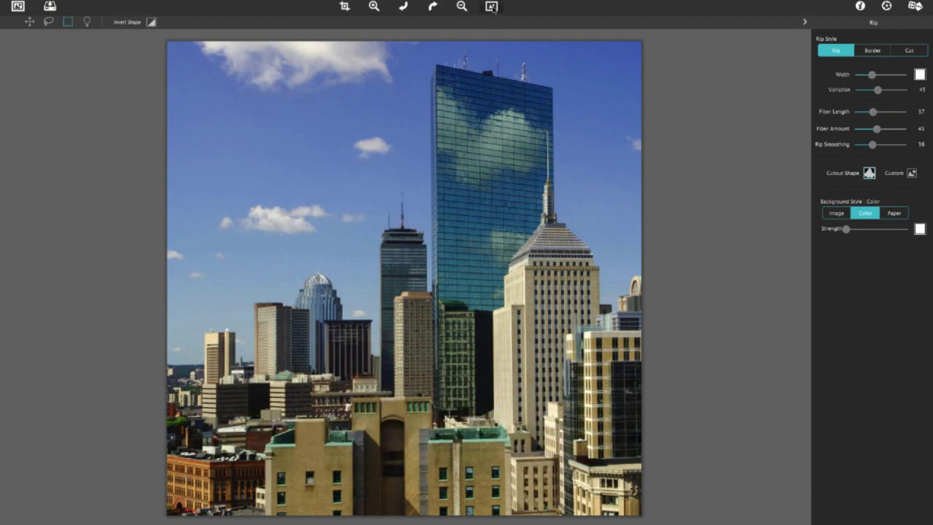
click(492, 7)
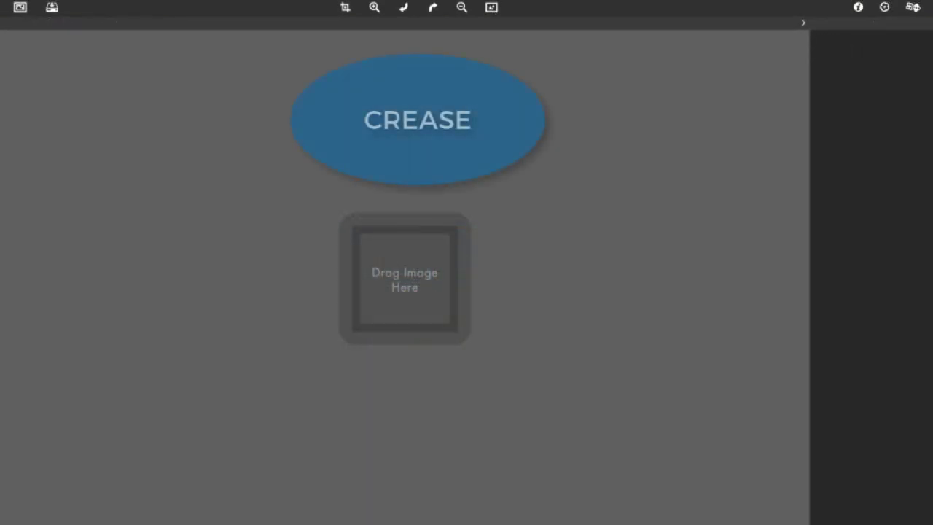
Load the dark riverside photo with a reset crease layout, and add a crease rising across its middle toward the street lamp.
drag(848, 268, 679, 245)
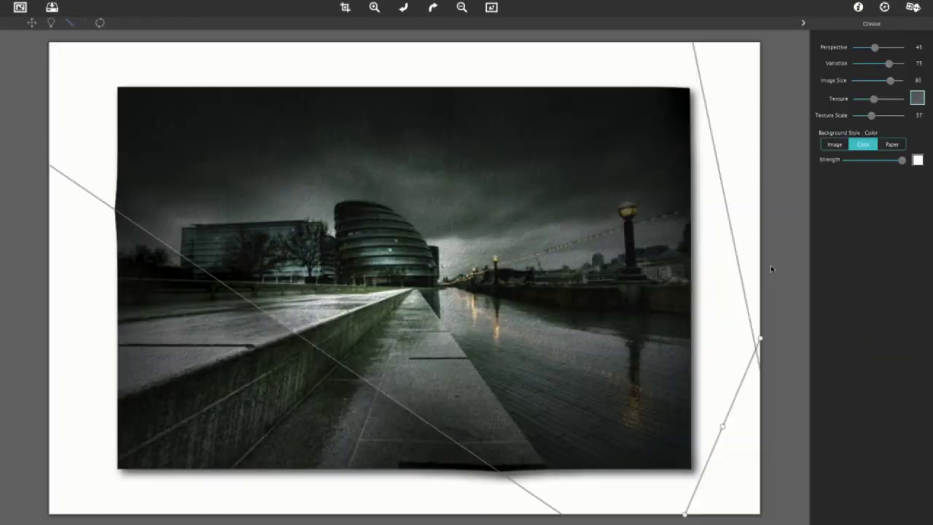
click(98, 23)
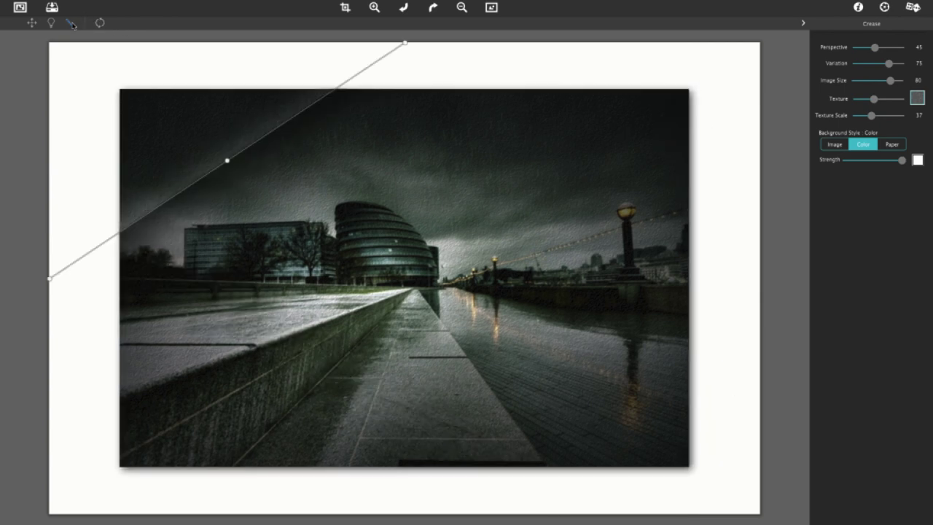
drag(70, 374, 719, 192)
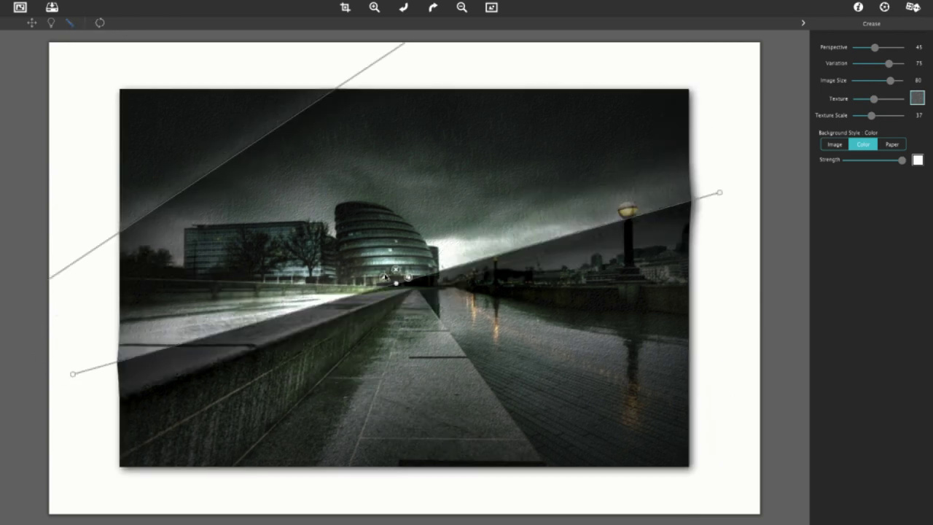
Increase the Depth of the crease across the middle of the riverside photo, and deselect it.
click(384, 277)
drag(394, 361, 439, 361)
click(723, 335)
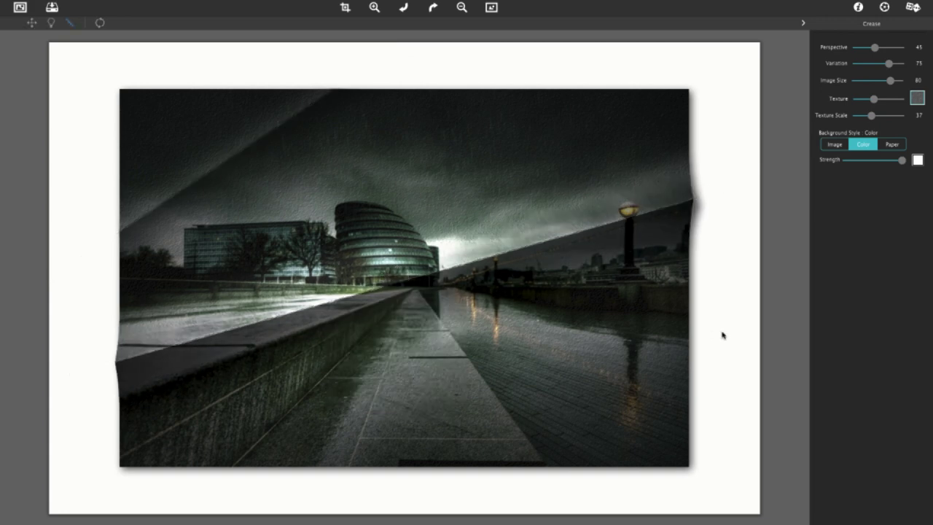
Add a gently rising crease across the lower part of the photo, and set the sky crease's Direction to Down.
drag(104, 424, 733, 358)
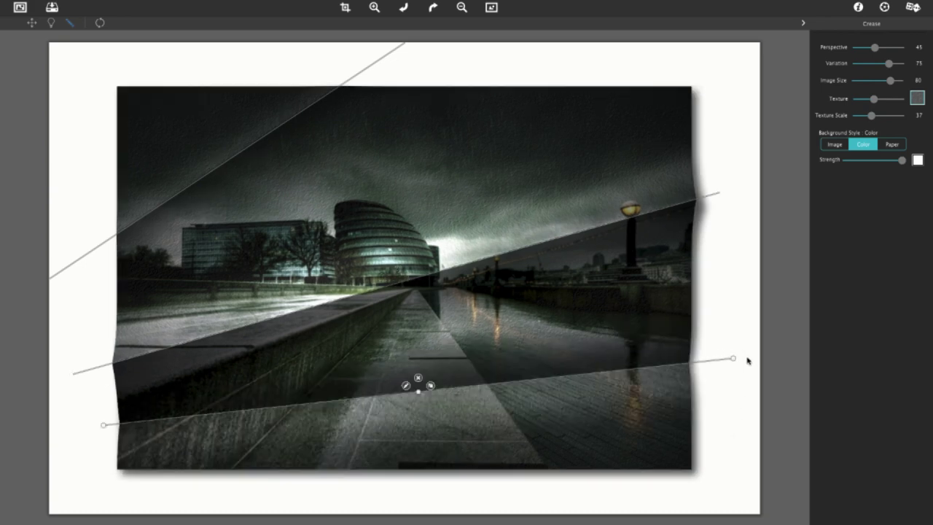
click(256, 143)
click(216, 156)
click(208, 220)
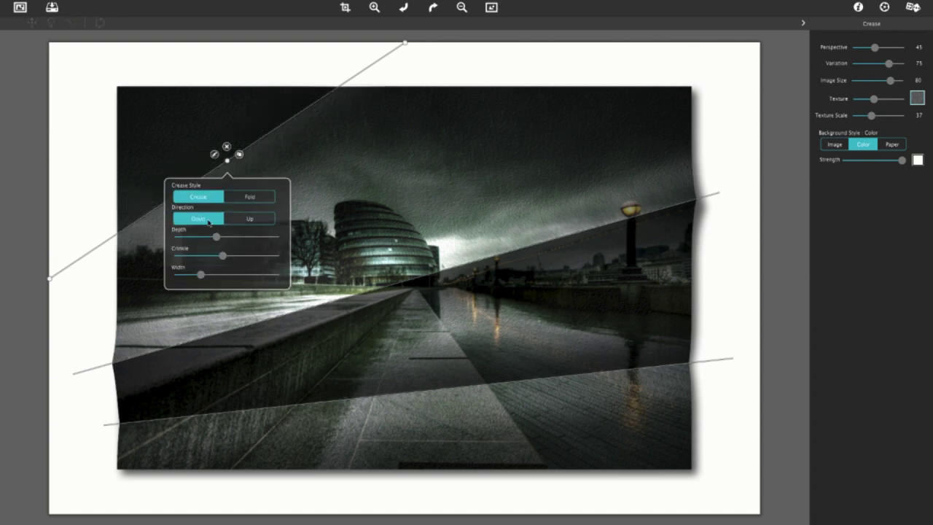
click(101, 197)
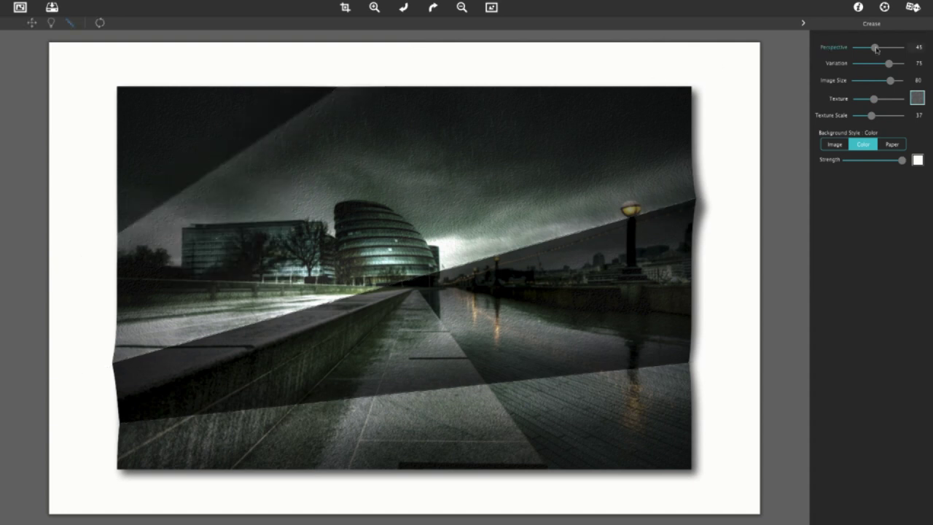
Set the crease Perspective to 86, make the color background fully transparent and lower the Texture amount.
drag(874, 47, 894, 48)
drag(902, 159, 843, 161)
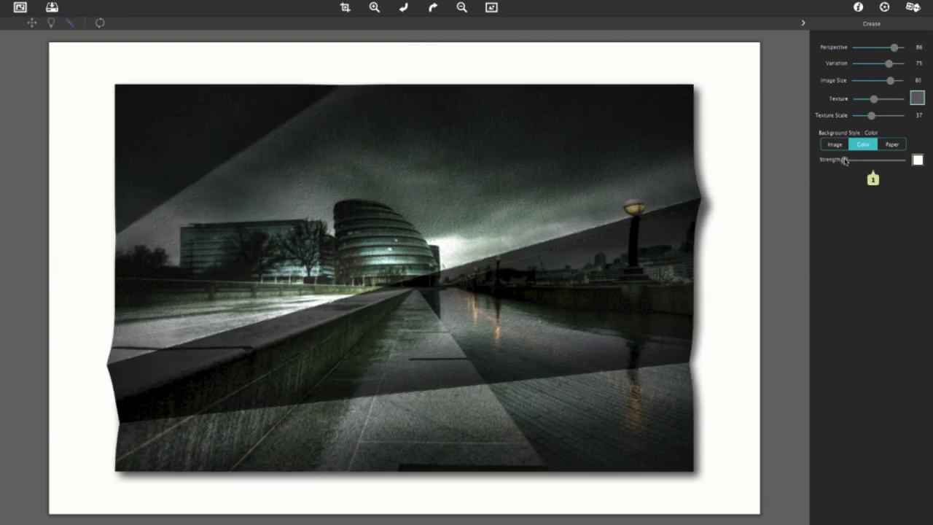
drag(874, 98, 861, 99)
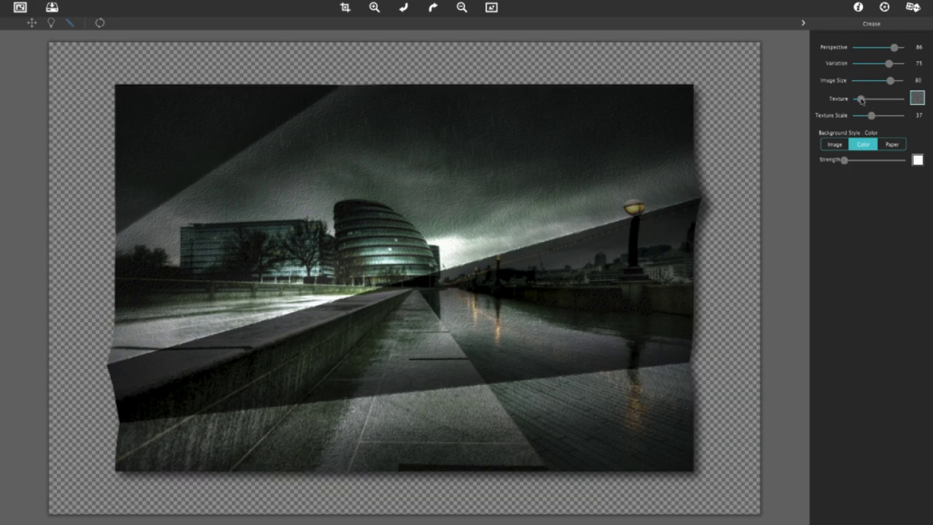
Compare the creased riverside picture with its original photo.
click(493, 9)
click(493, 8)
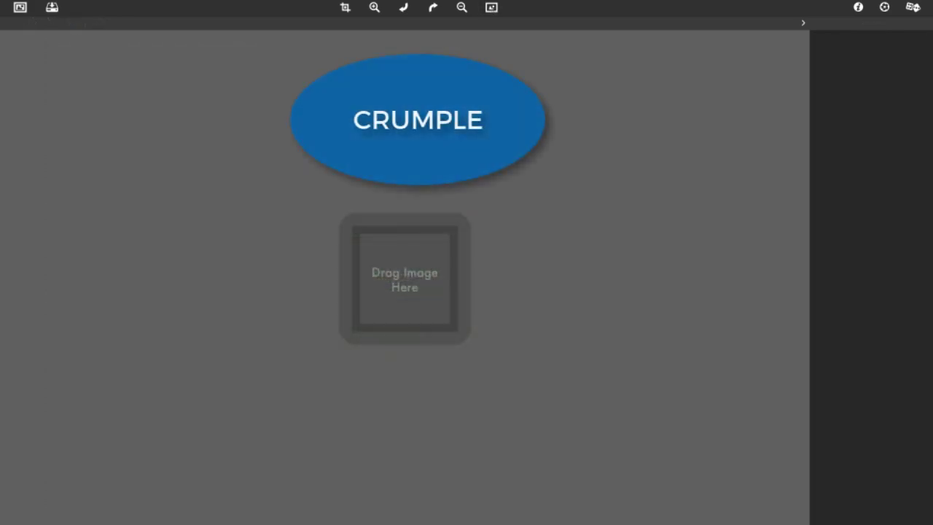
Load the red scooter photo with a reset Crumple layout, and set Perspective to 99, Depth to 84 and Crinkle to 100.
drag(924, 208, 776, 172)
click(100, 24)
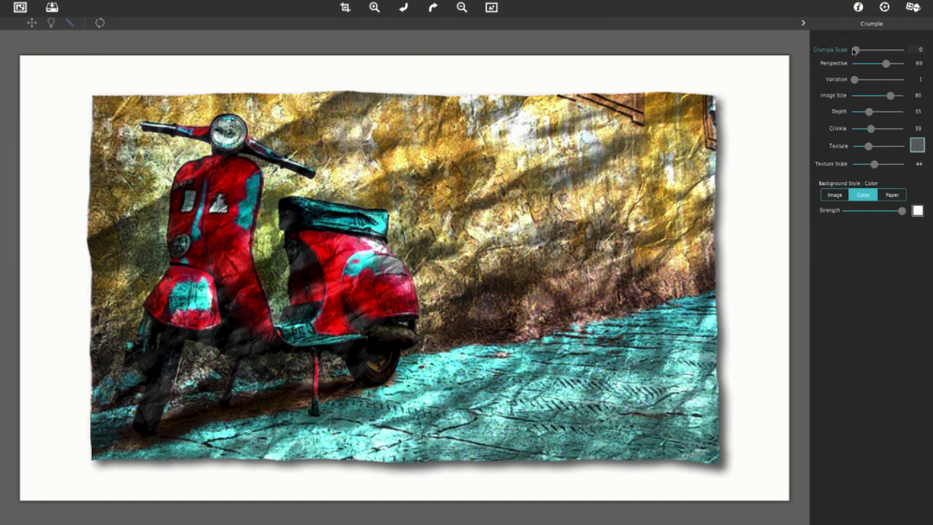
drag(855, 49, 900, 64)
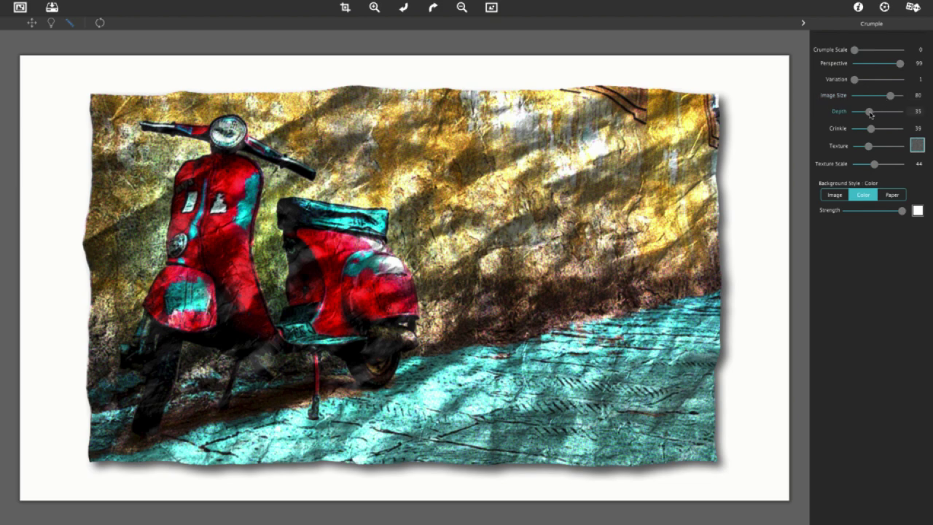
drag(869, 112, 900, 130)
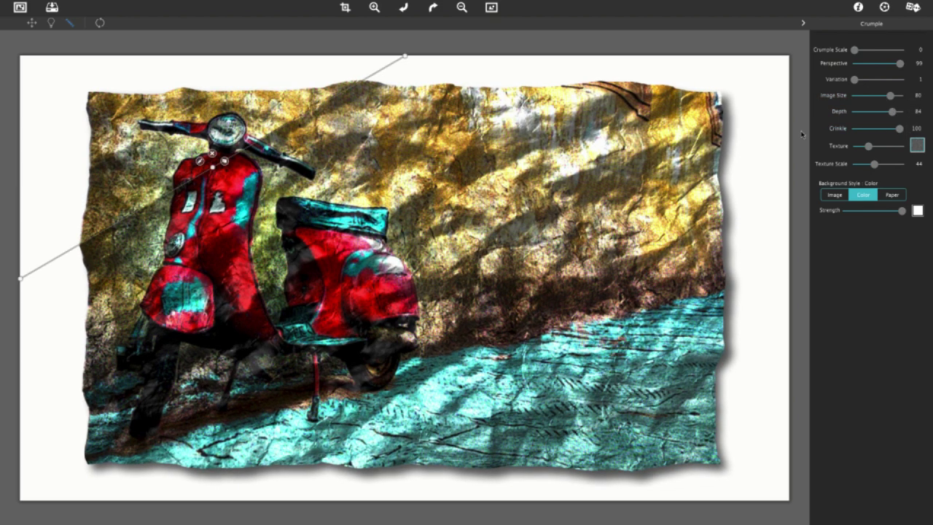
Add a diagonal crease across the crumpled photo's lower-right corner, and set its Direction to Down.
drag(729, 337, 634, 488)
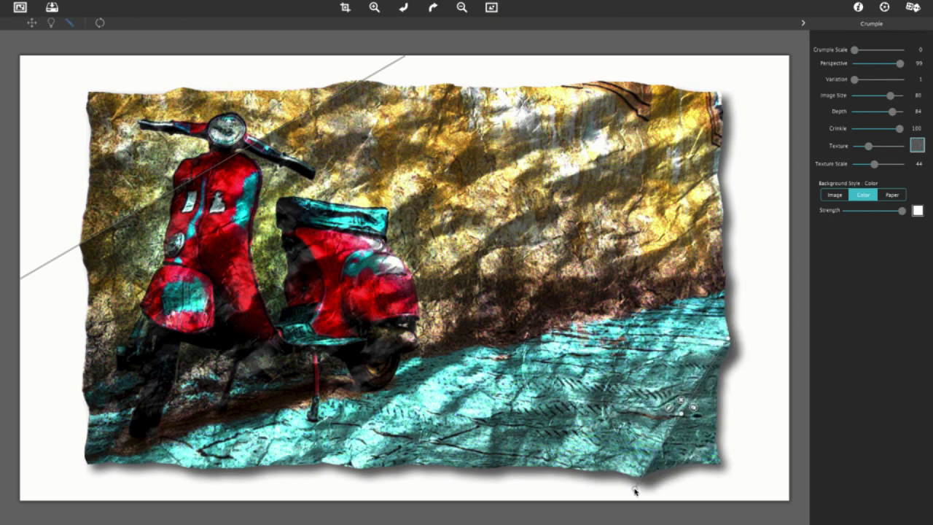
click(668, 408)
click(656, 473)
click(767, 434)
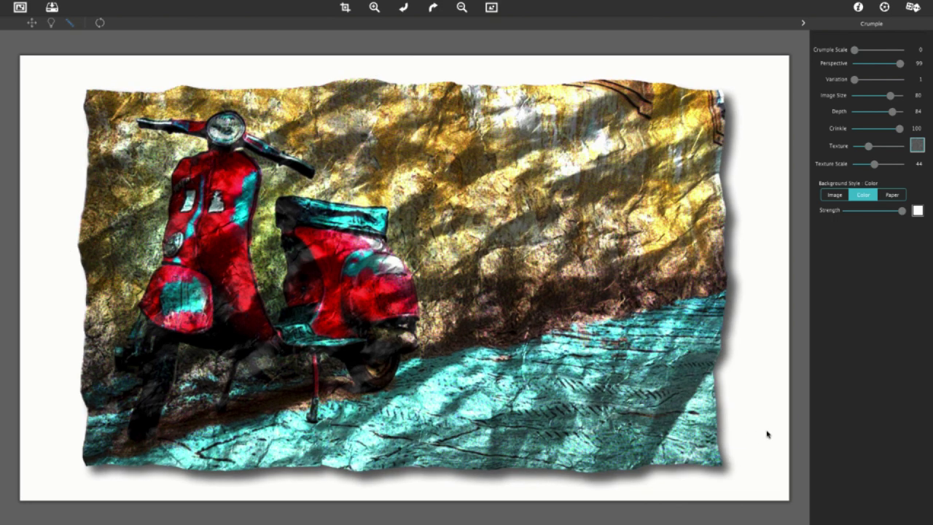
Compare the crumpled scooter picture with its original photo.
click(492, 7)
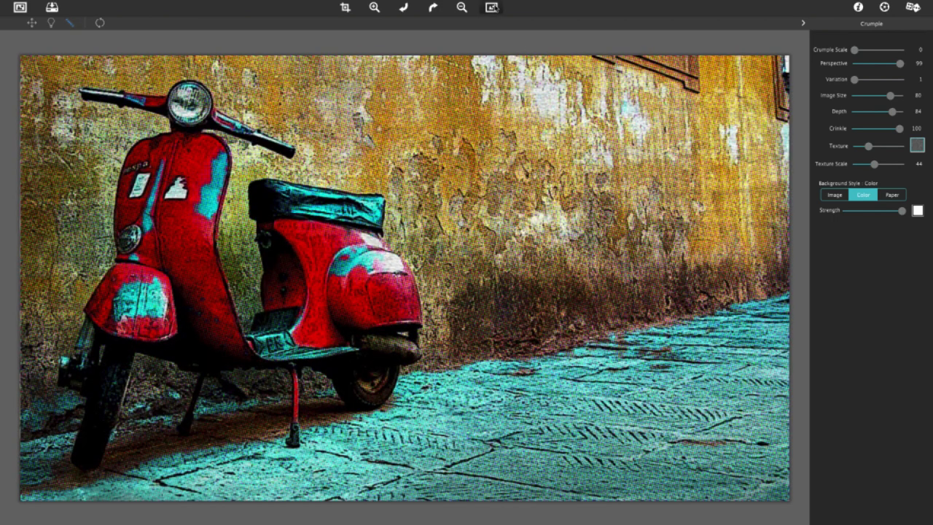
click(492, 7)
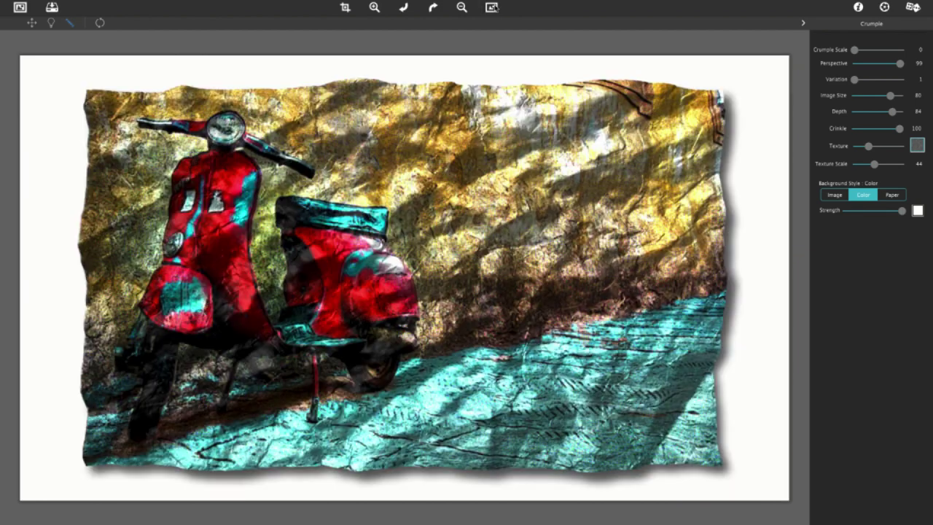